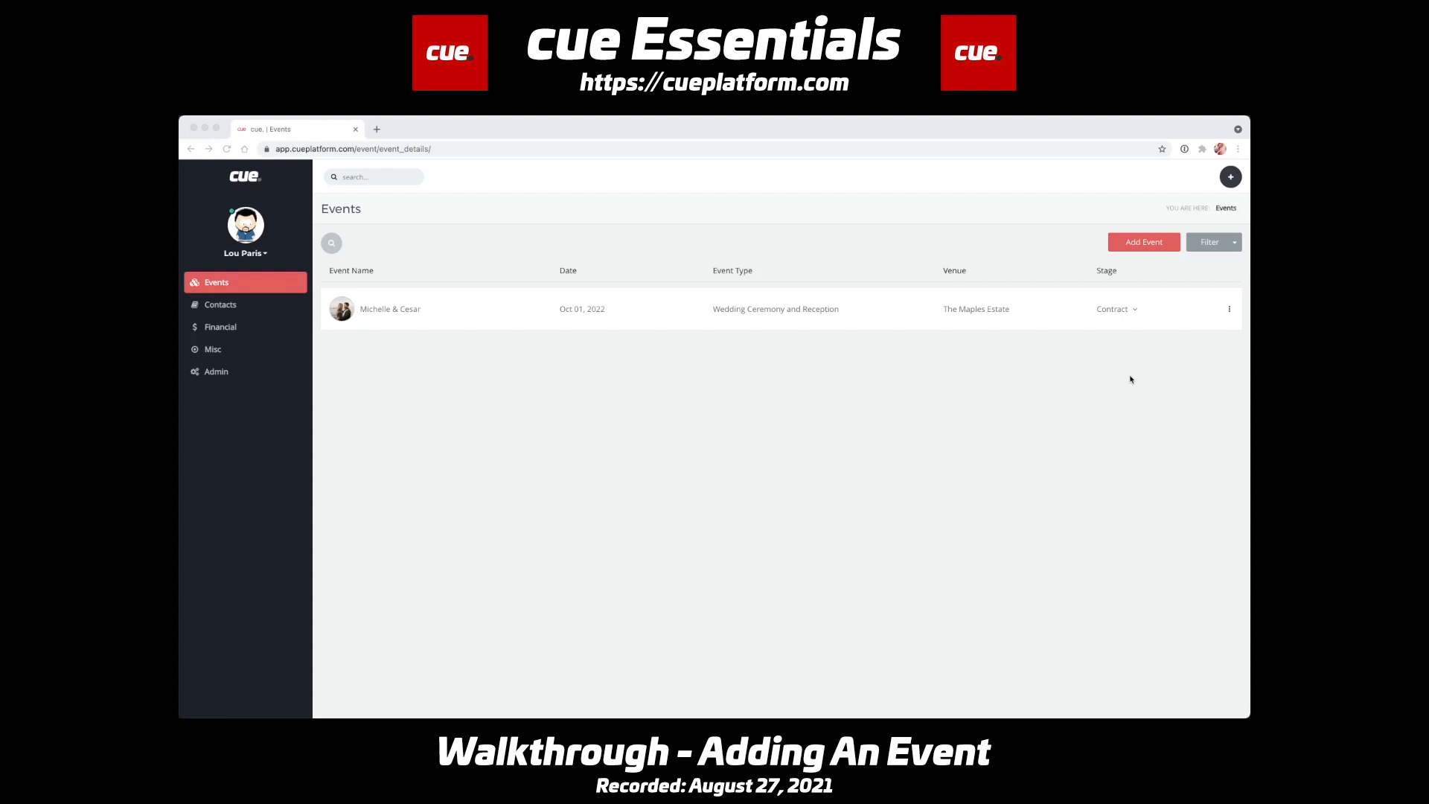
- Start a new event and set its lead source to Referral with the sub-category Event Professional
click(1148, 244)
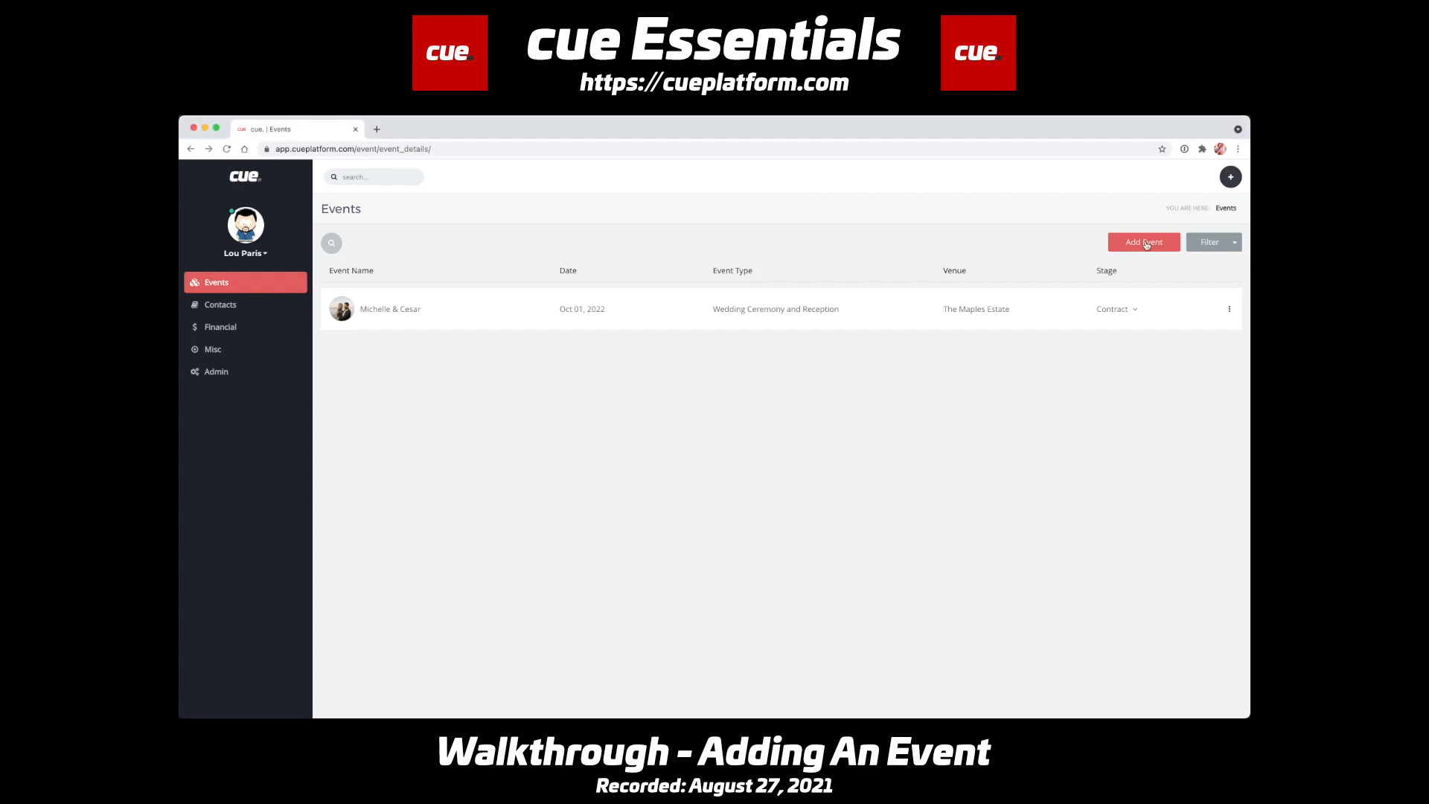
click(1146, 244)
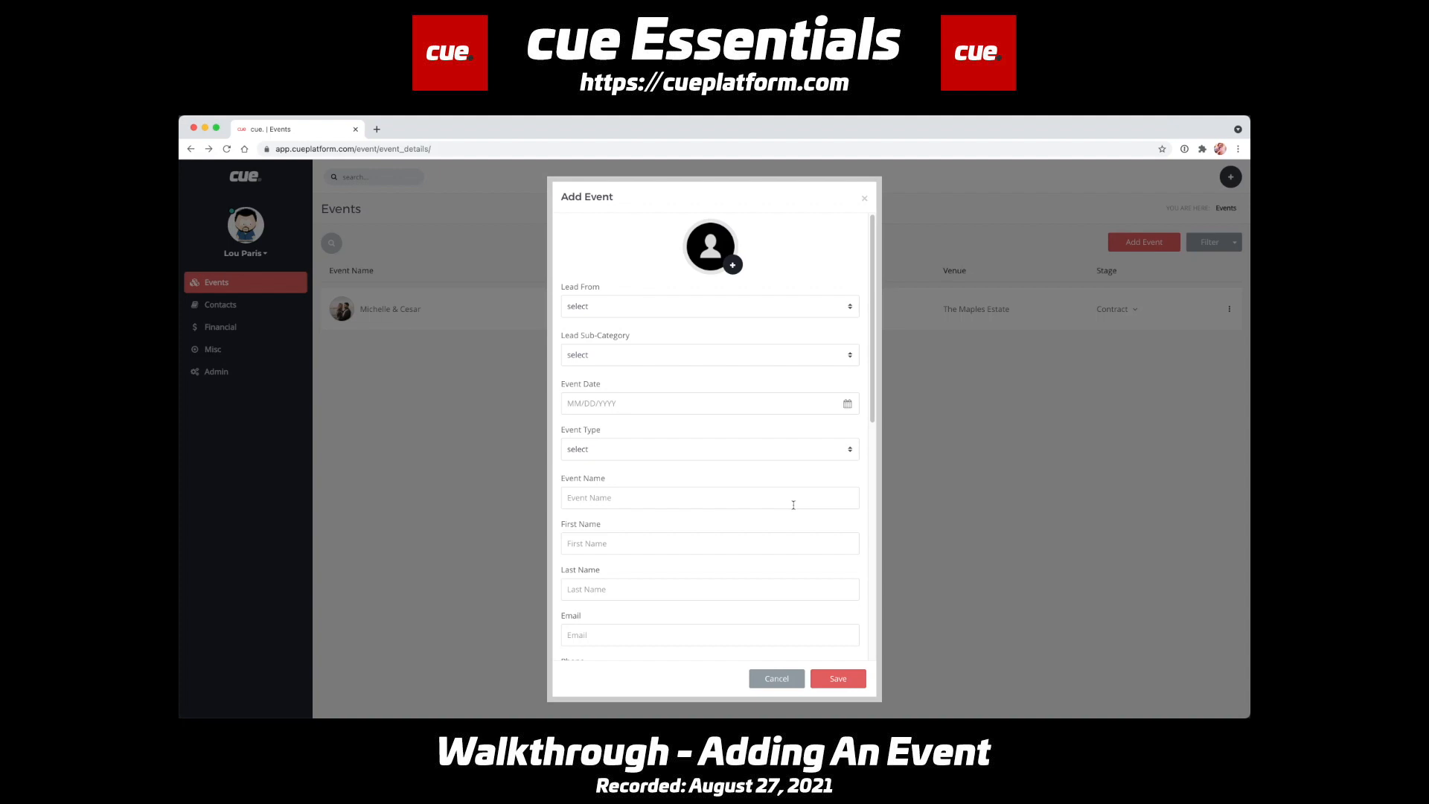
click(786, 317)
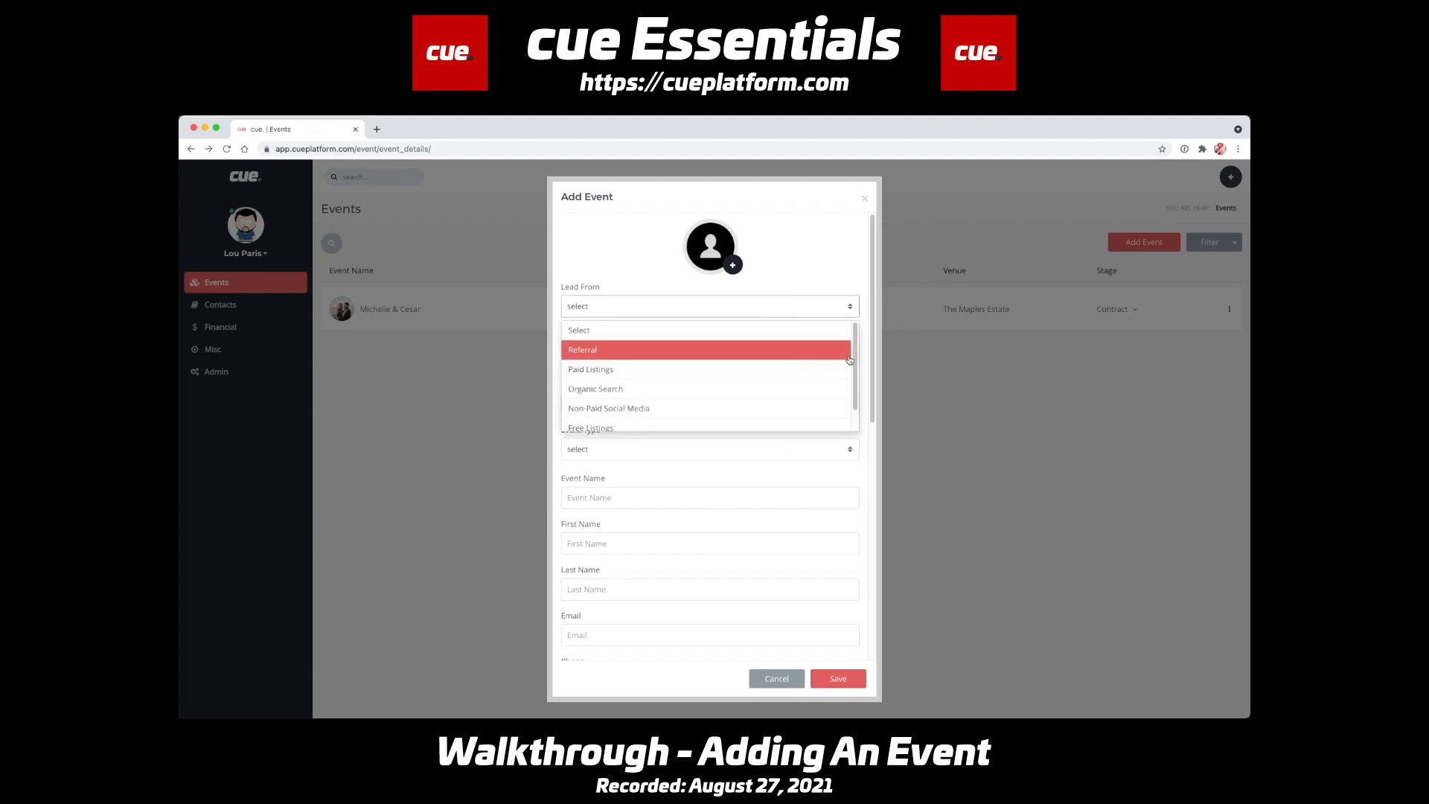
click(560, 350)
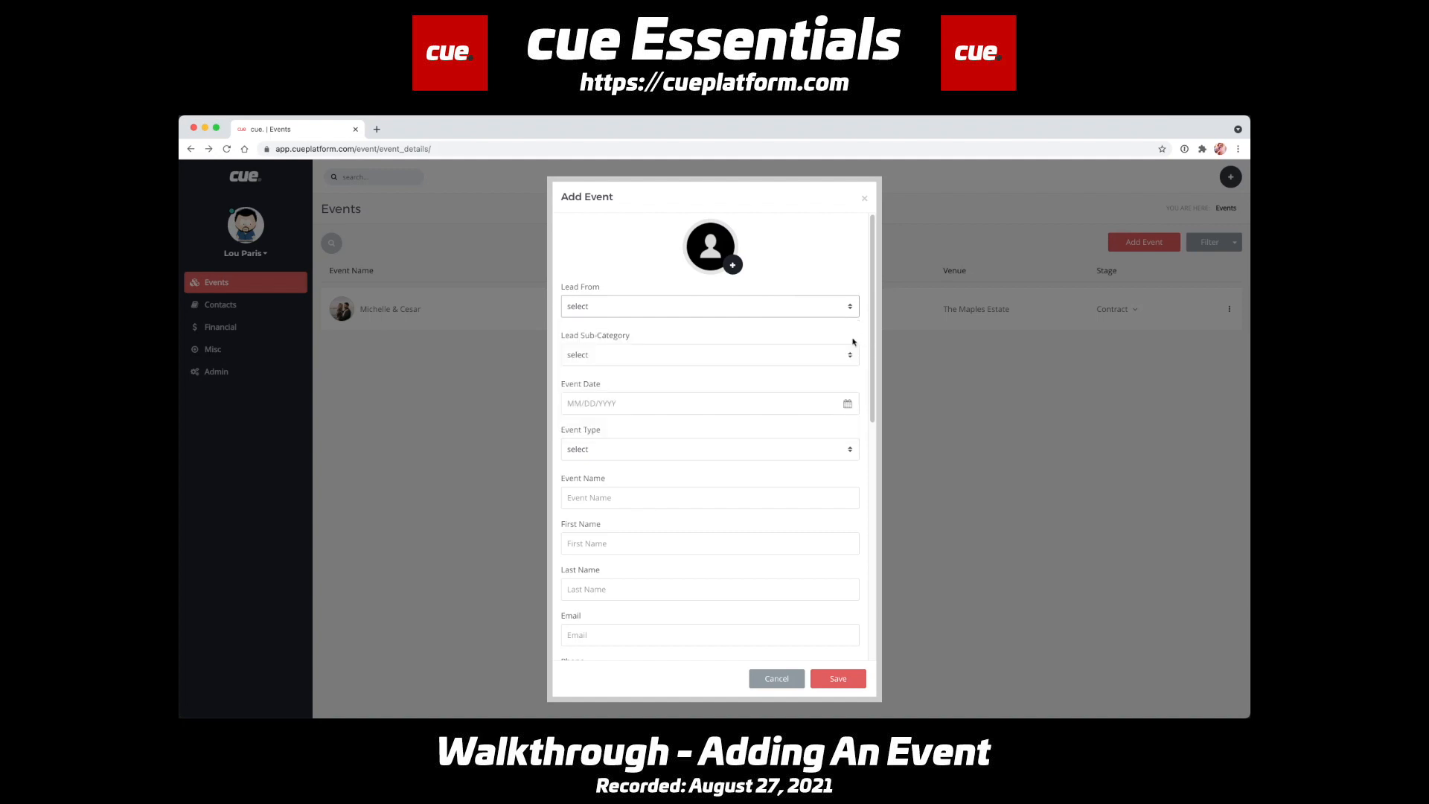
click(655, 309)
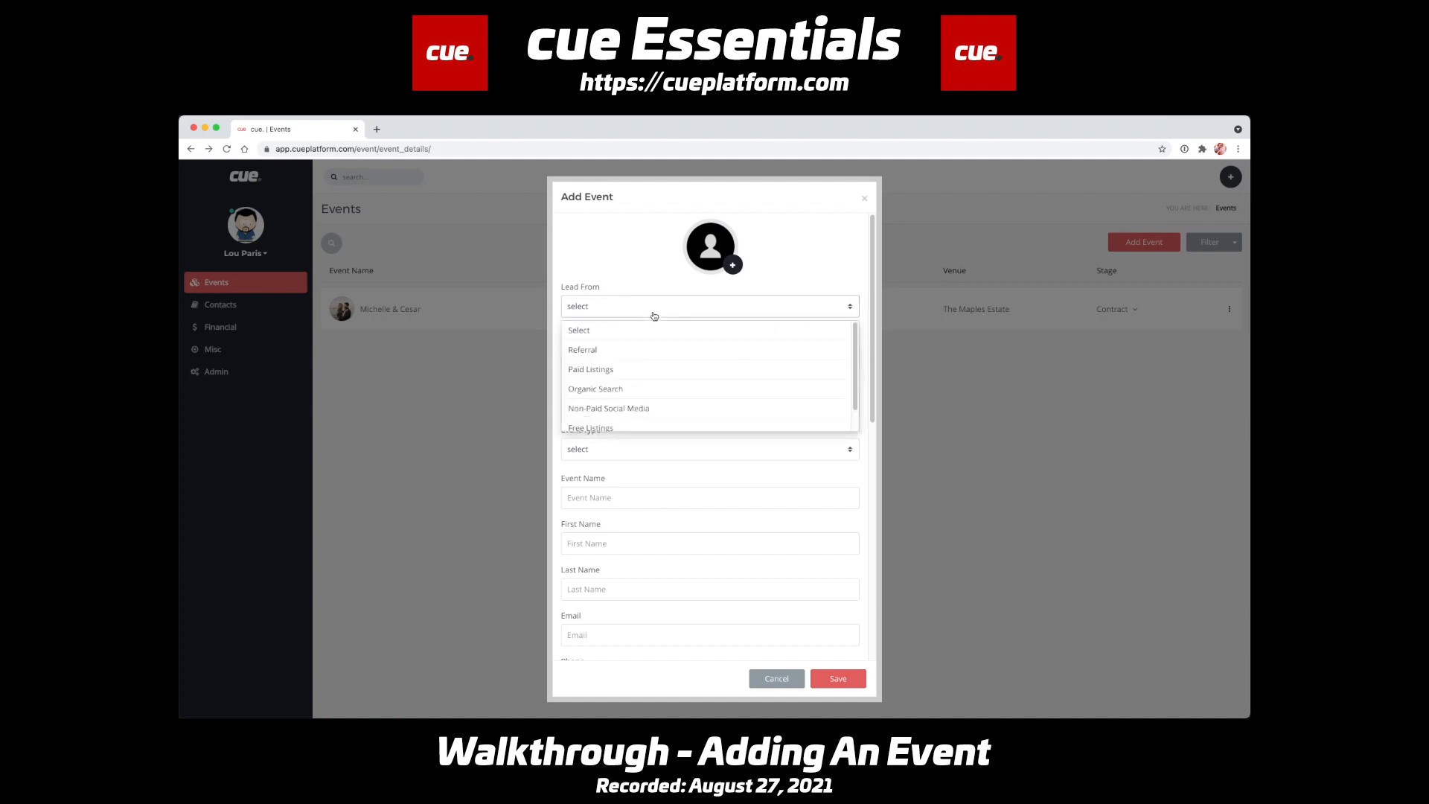
click(660, 351)
click(657, 355)
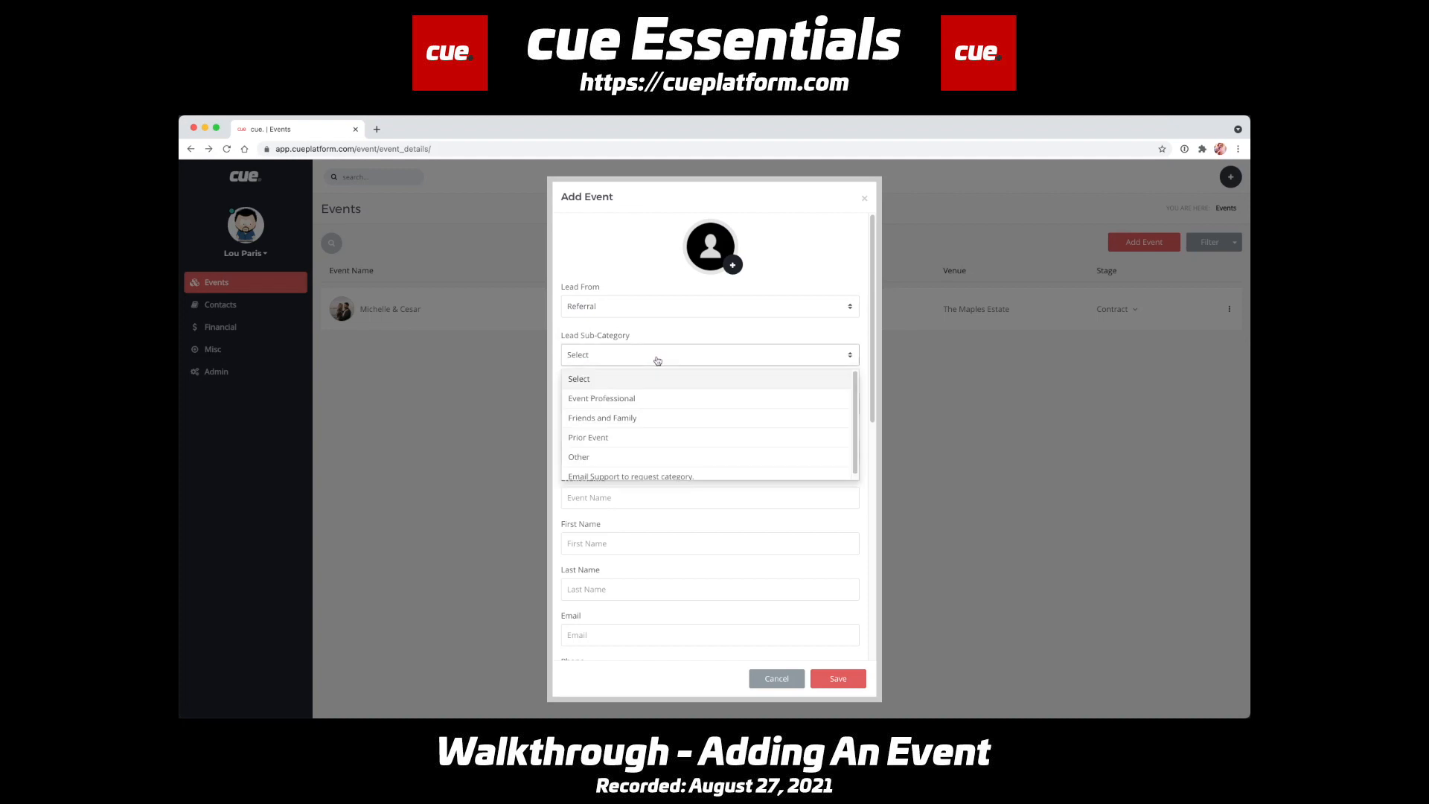
click(665, 407)
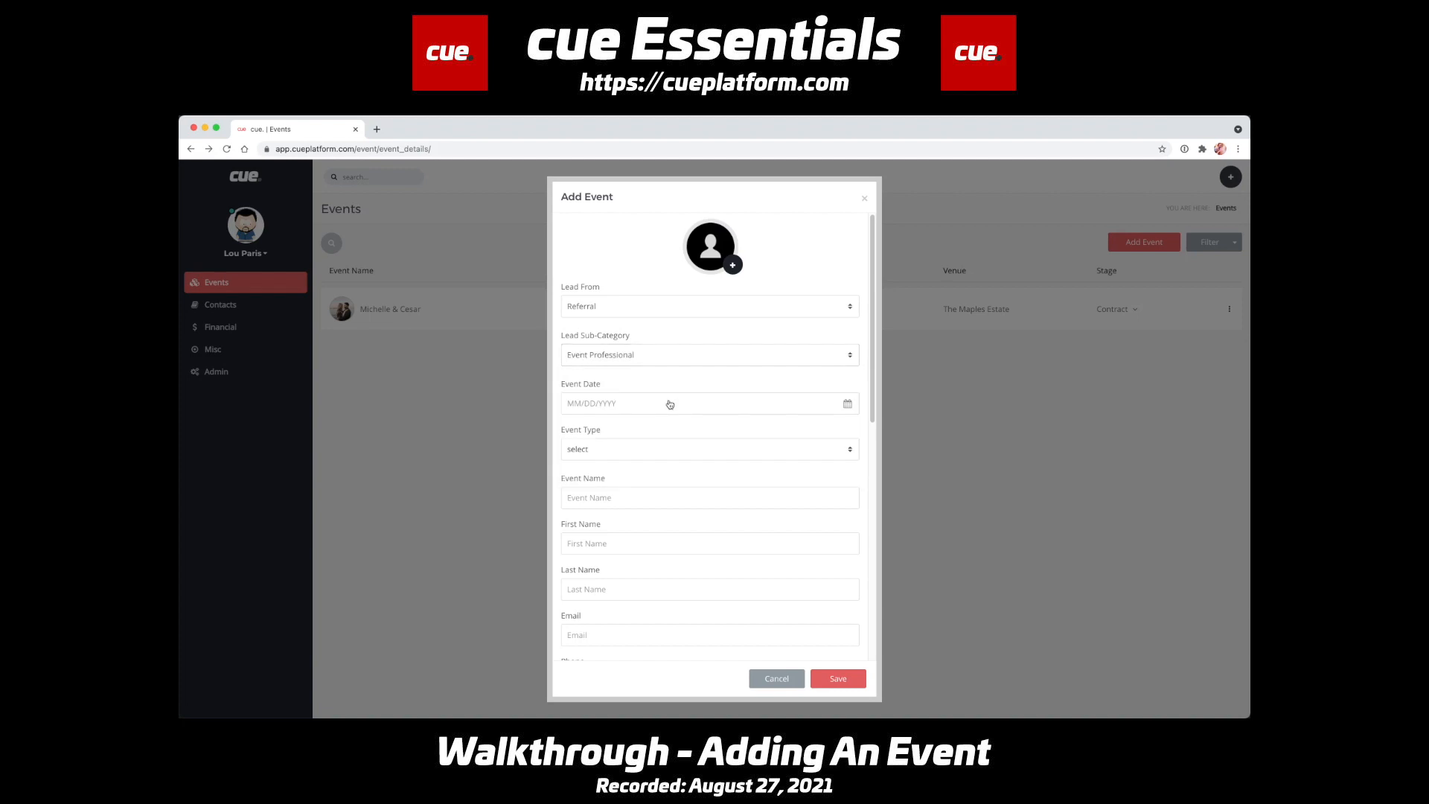
- Set the event date to 09/01/2021 and the event type to Wedding Ceremony and Reception
click(676, 408)
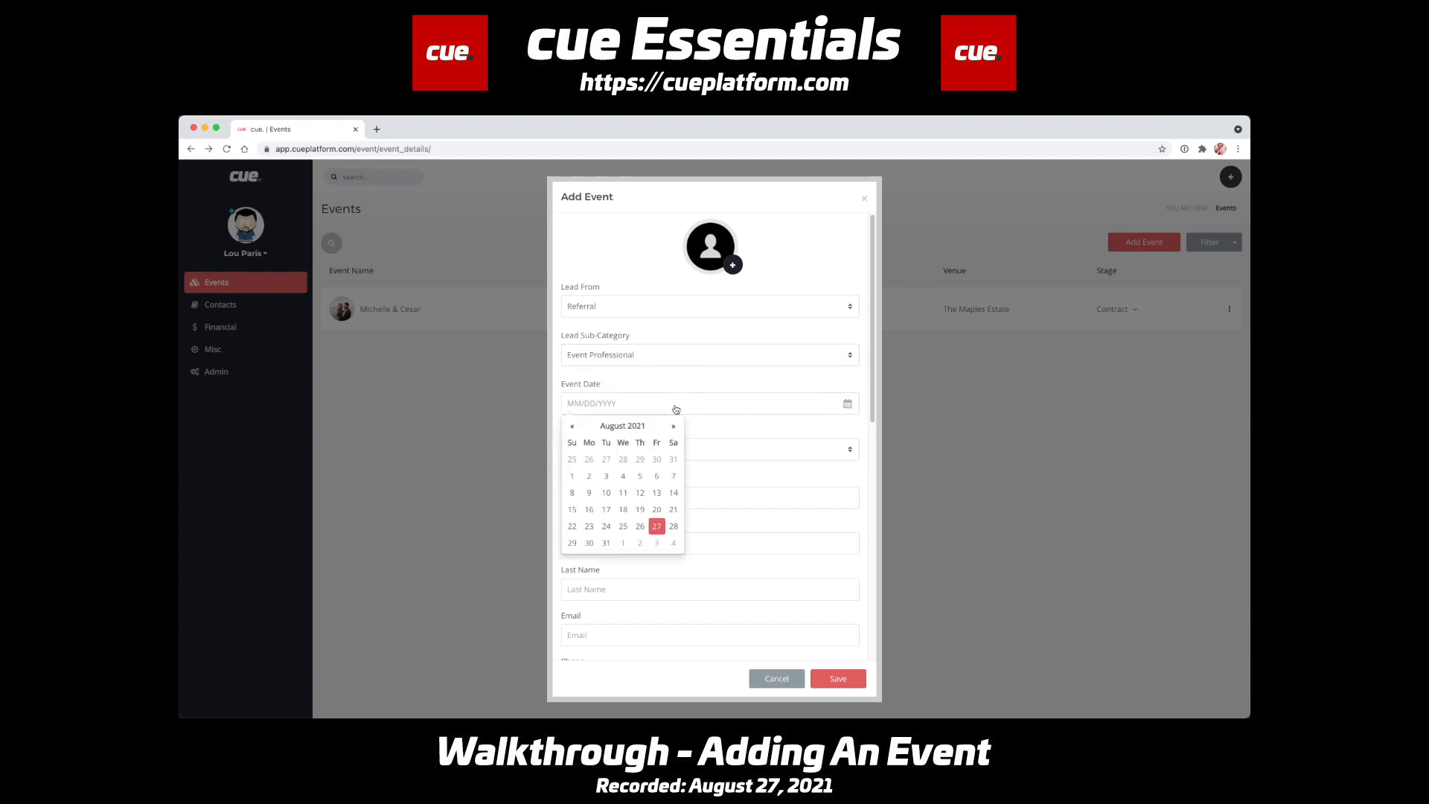
click(623, 537)
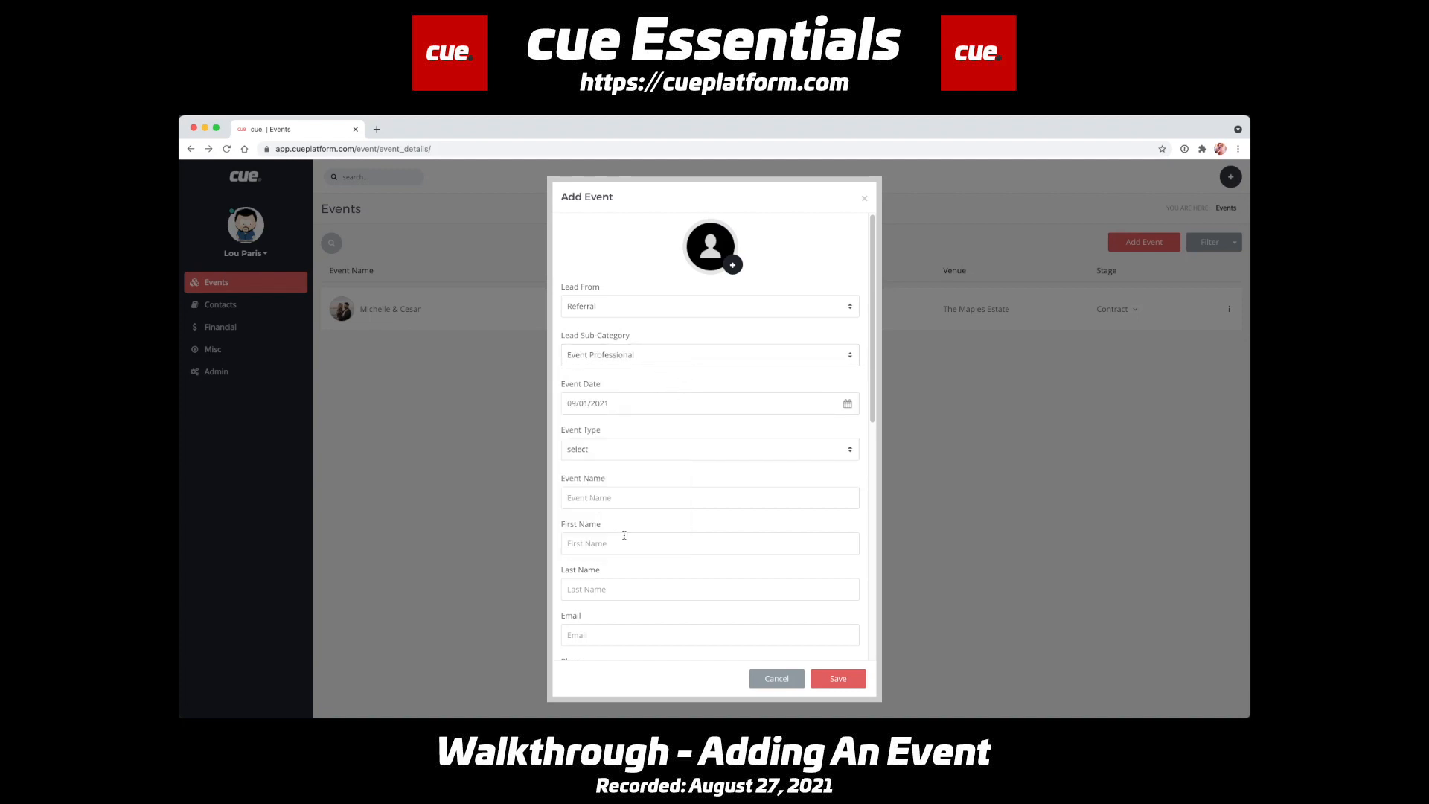
click(704, 459)
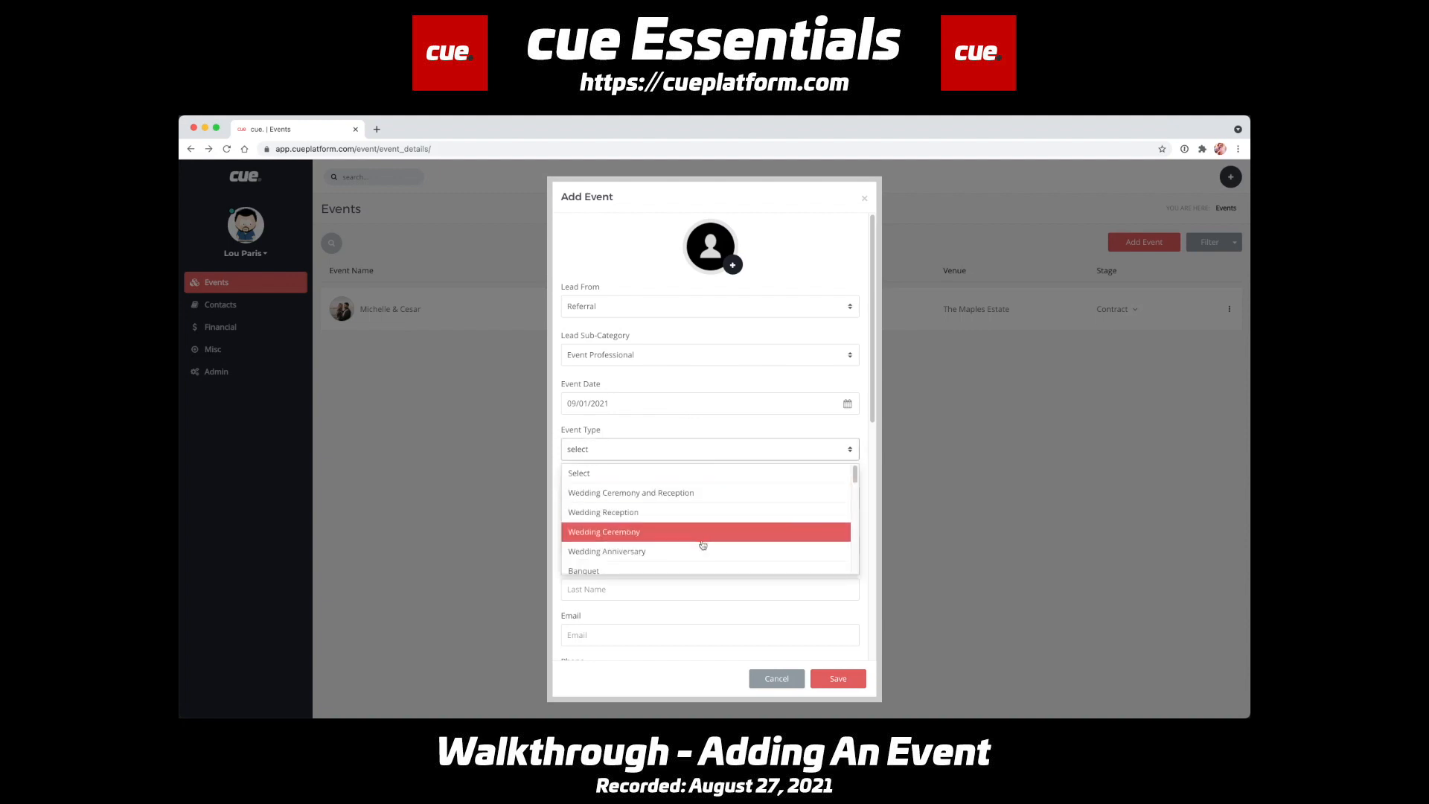
click(751, 390)
scroll(788, 499, down, 5)
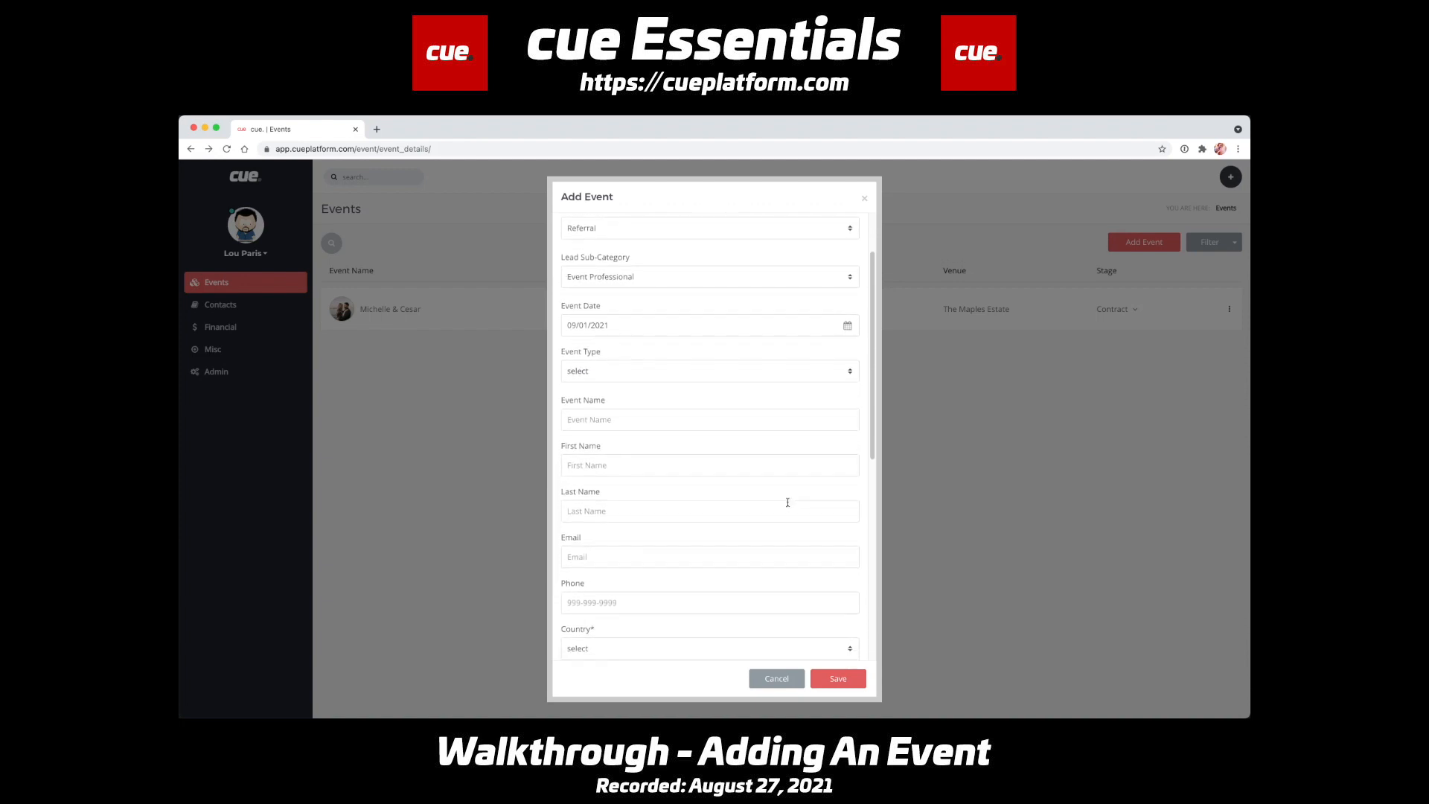
scroll(787, 501, up, 1)
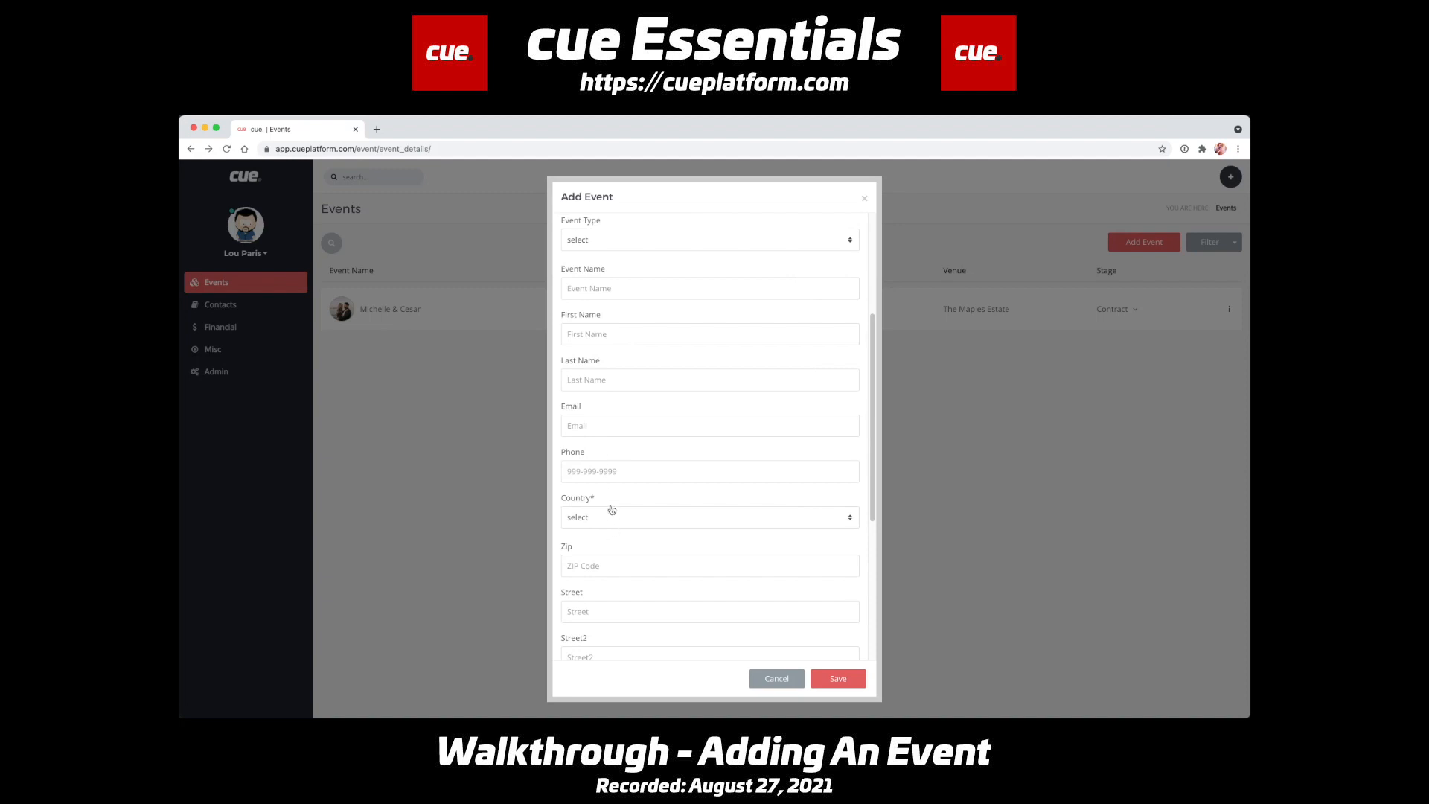
click(644, 240)
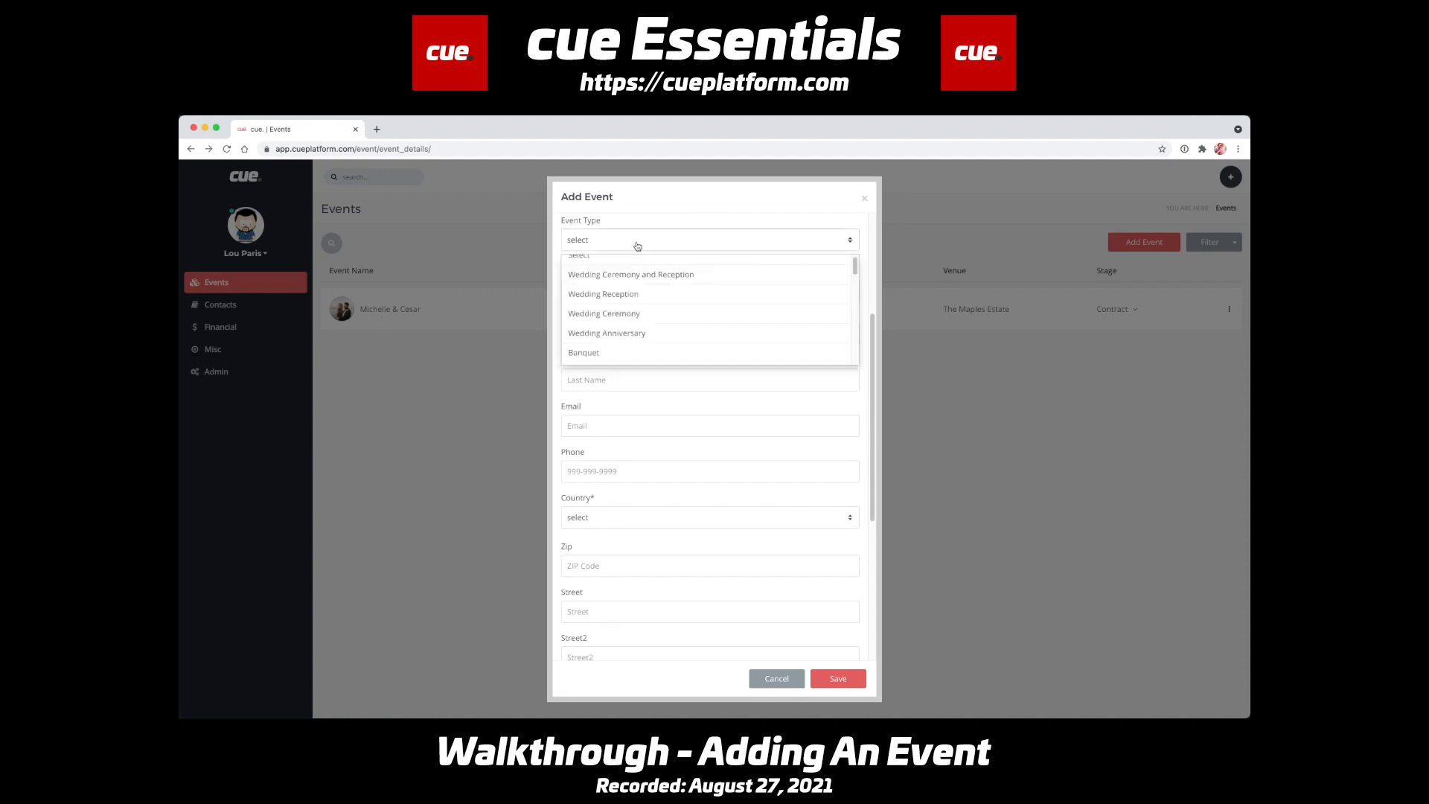
click(629, 274)
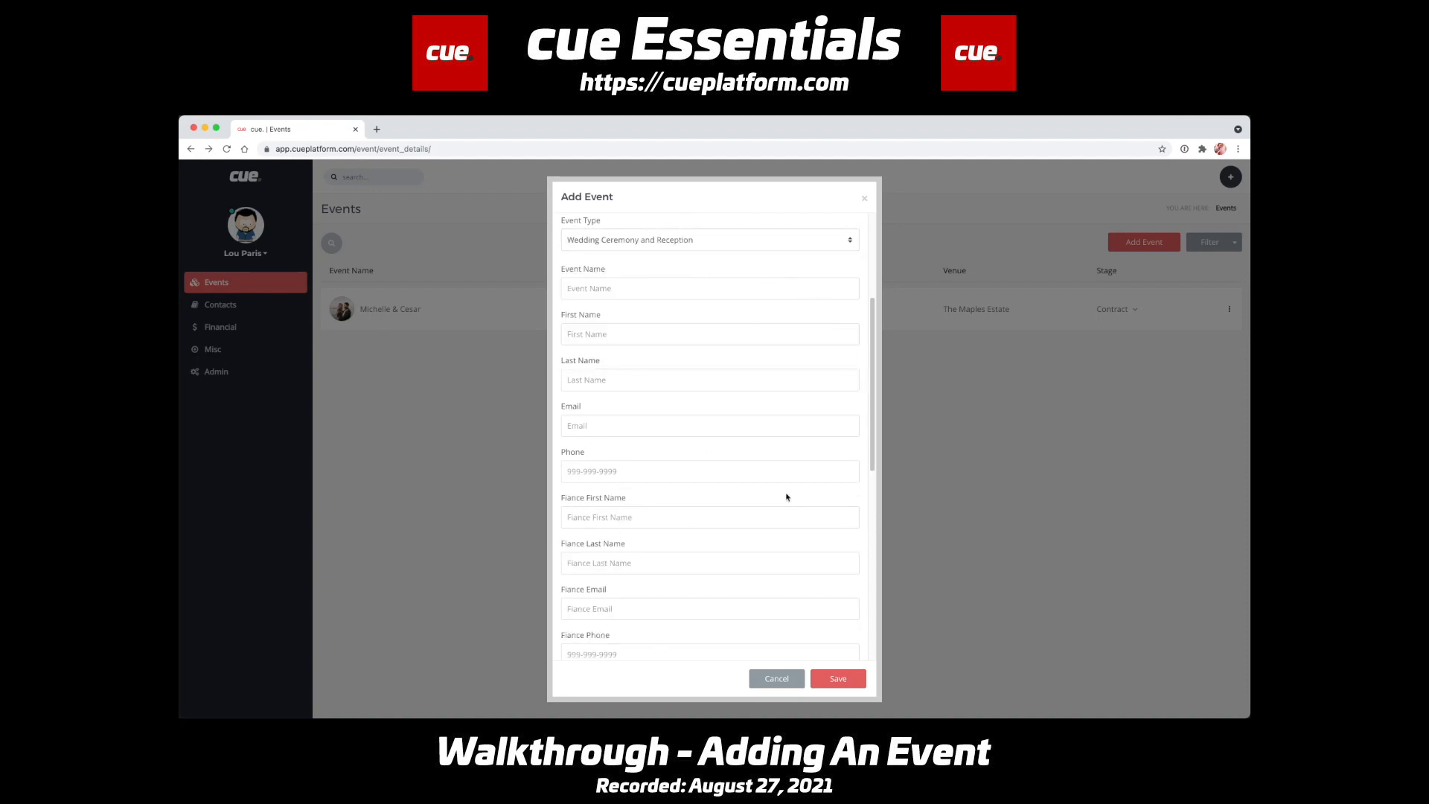
click(622, 502)
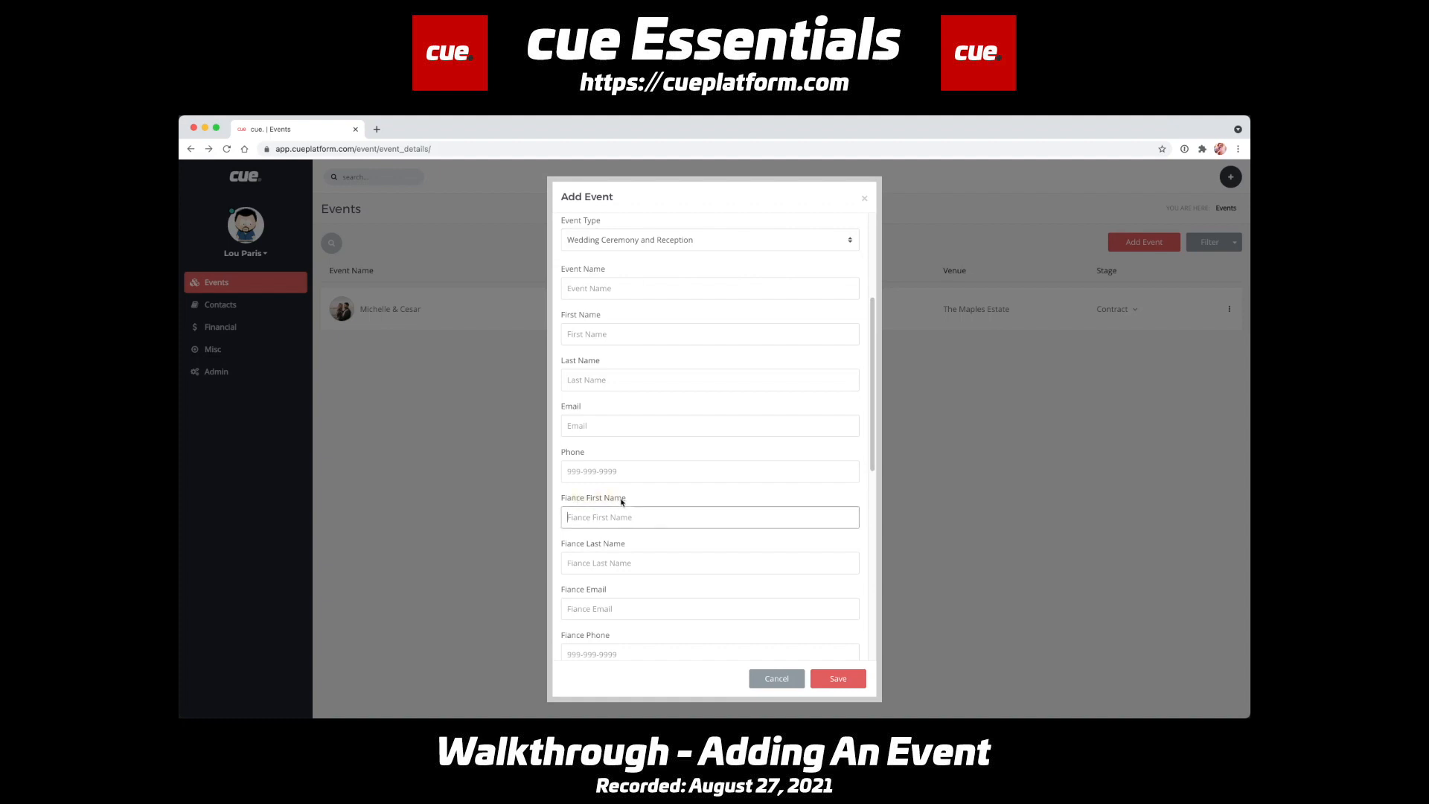
click(603, 337)
click(617, 383)
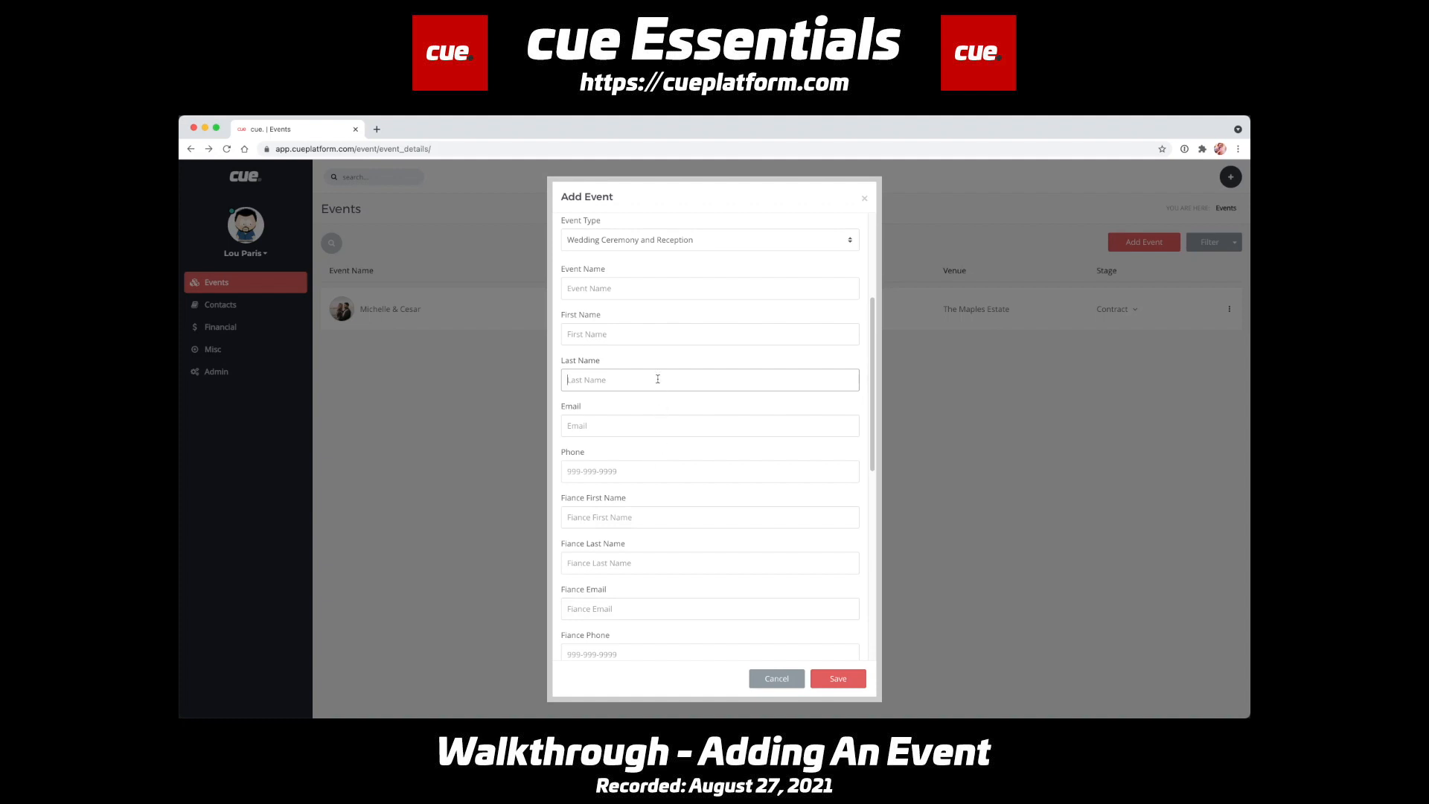
- Switch the event type to College Party to compare its contact fields and return it to Wedding Ceremony and Reception
click(660, 242)
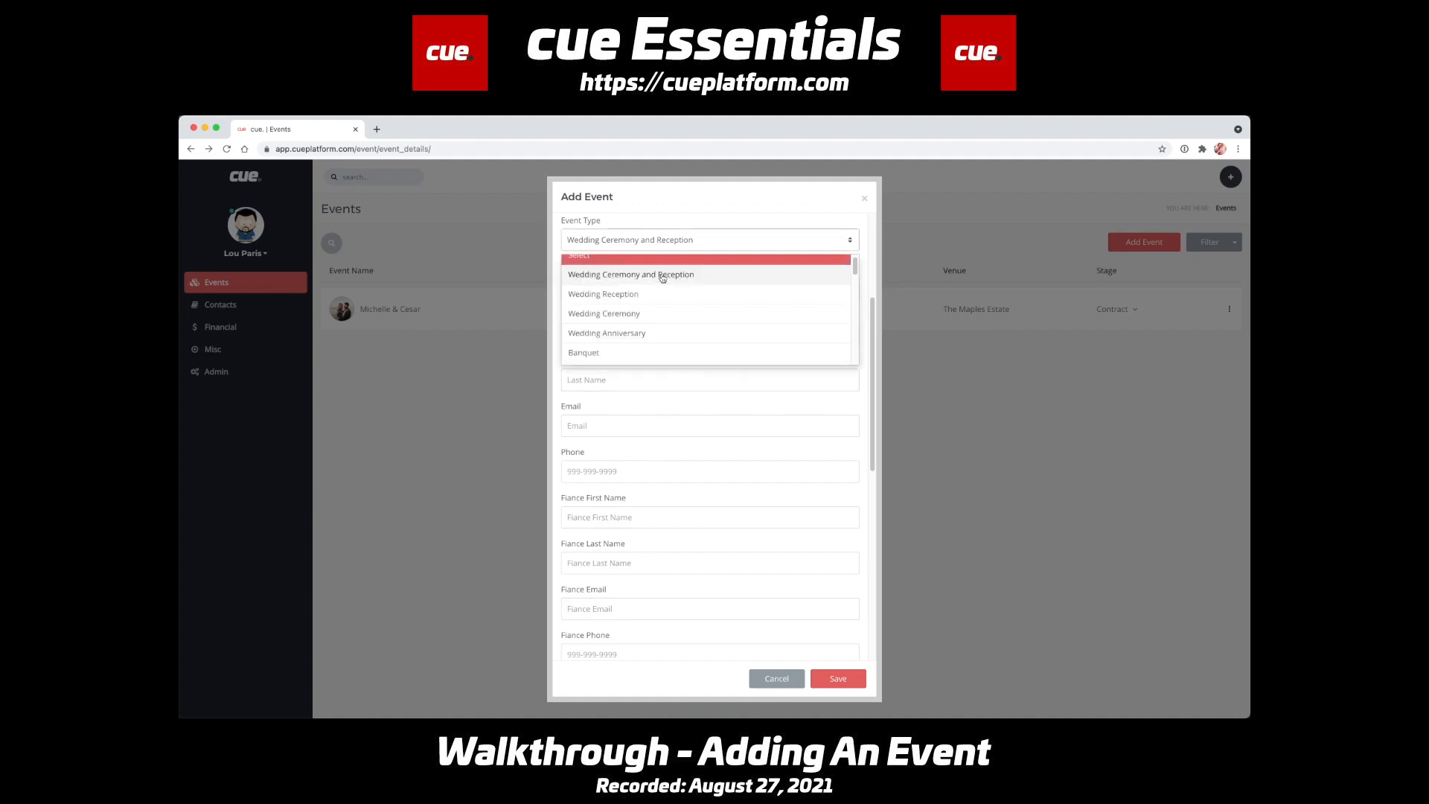
scroll(663, 332, up, 10)
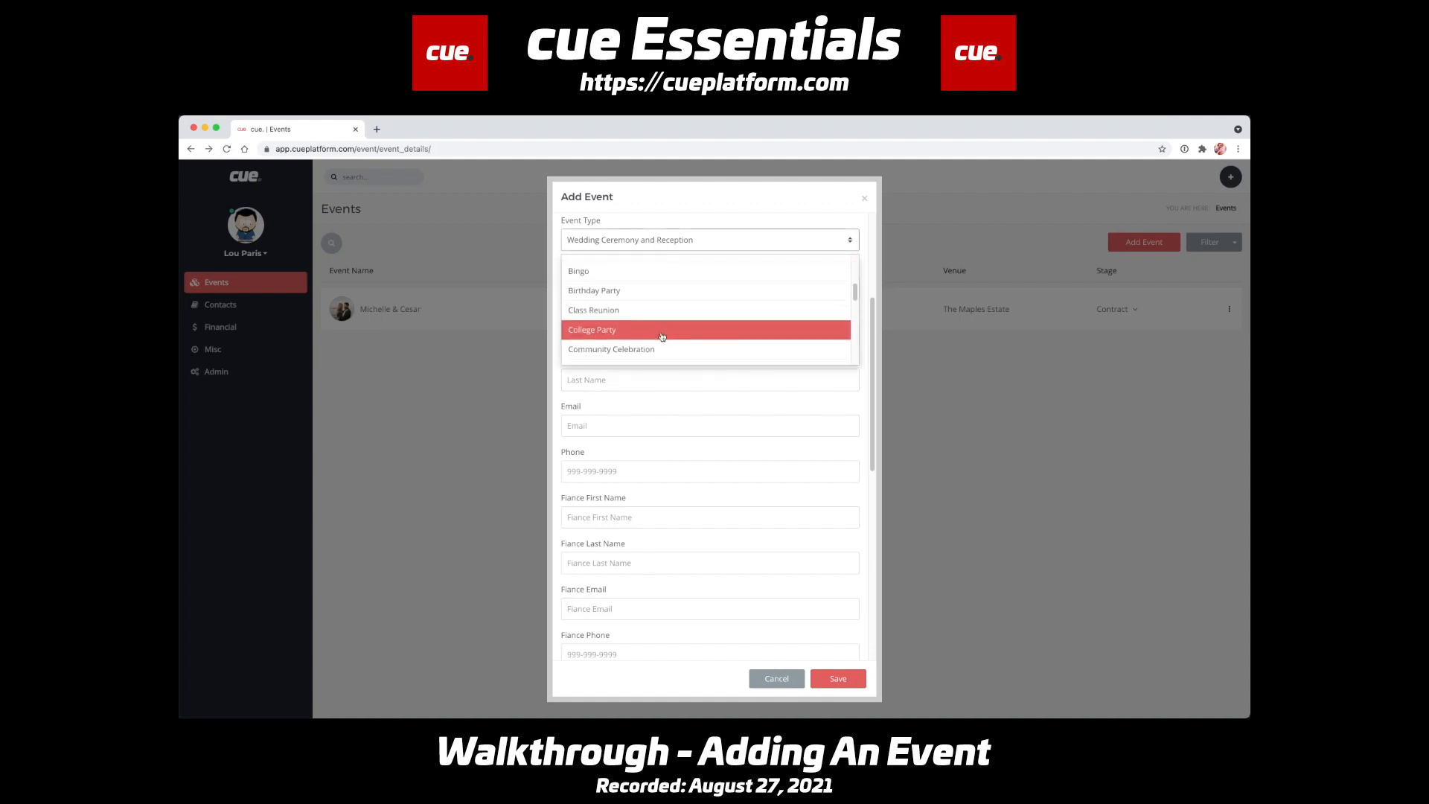
click(664, 336)
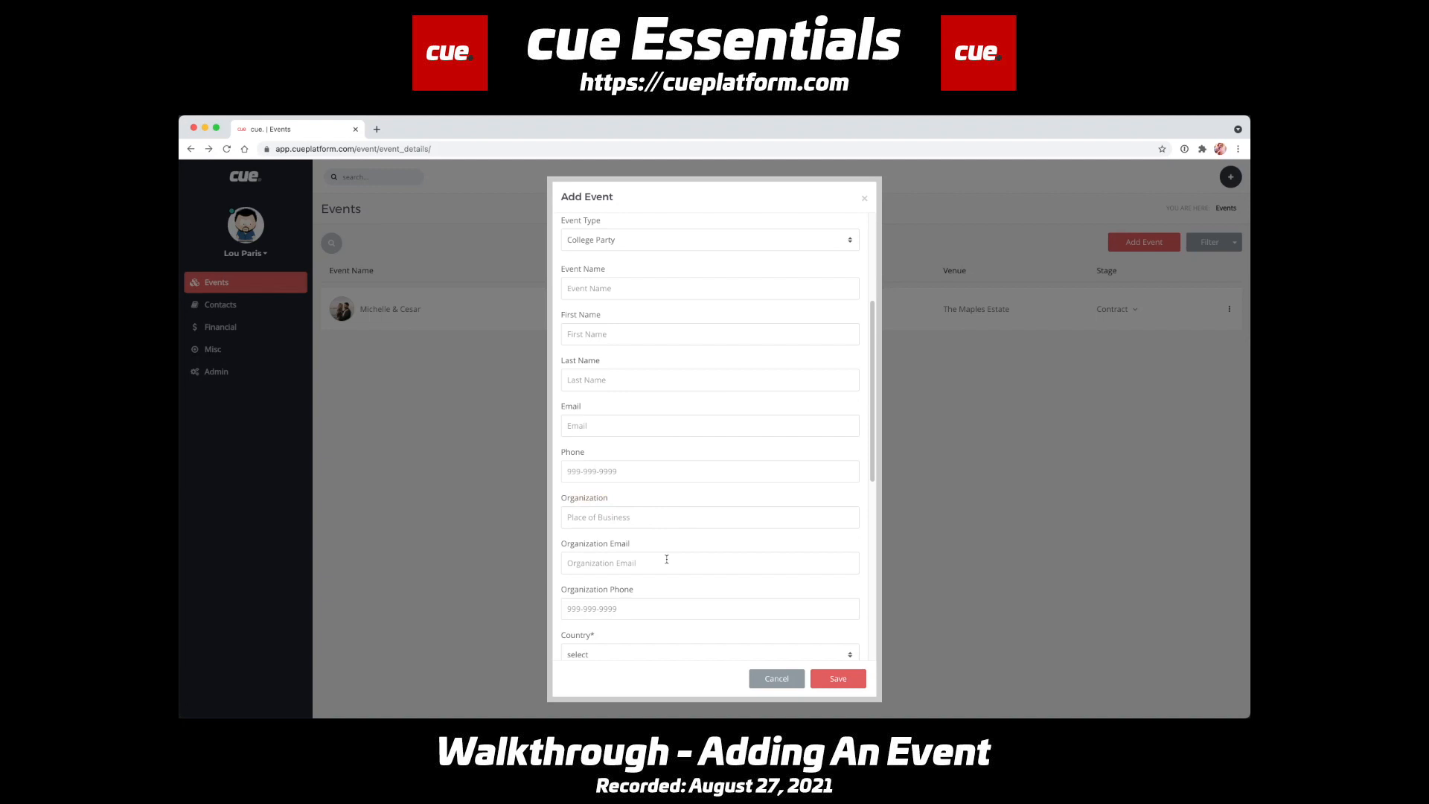
click(629, 240)
scroll(640, 315, up, 5)
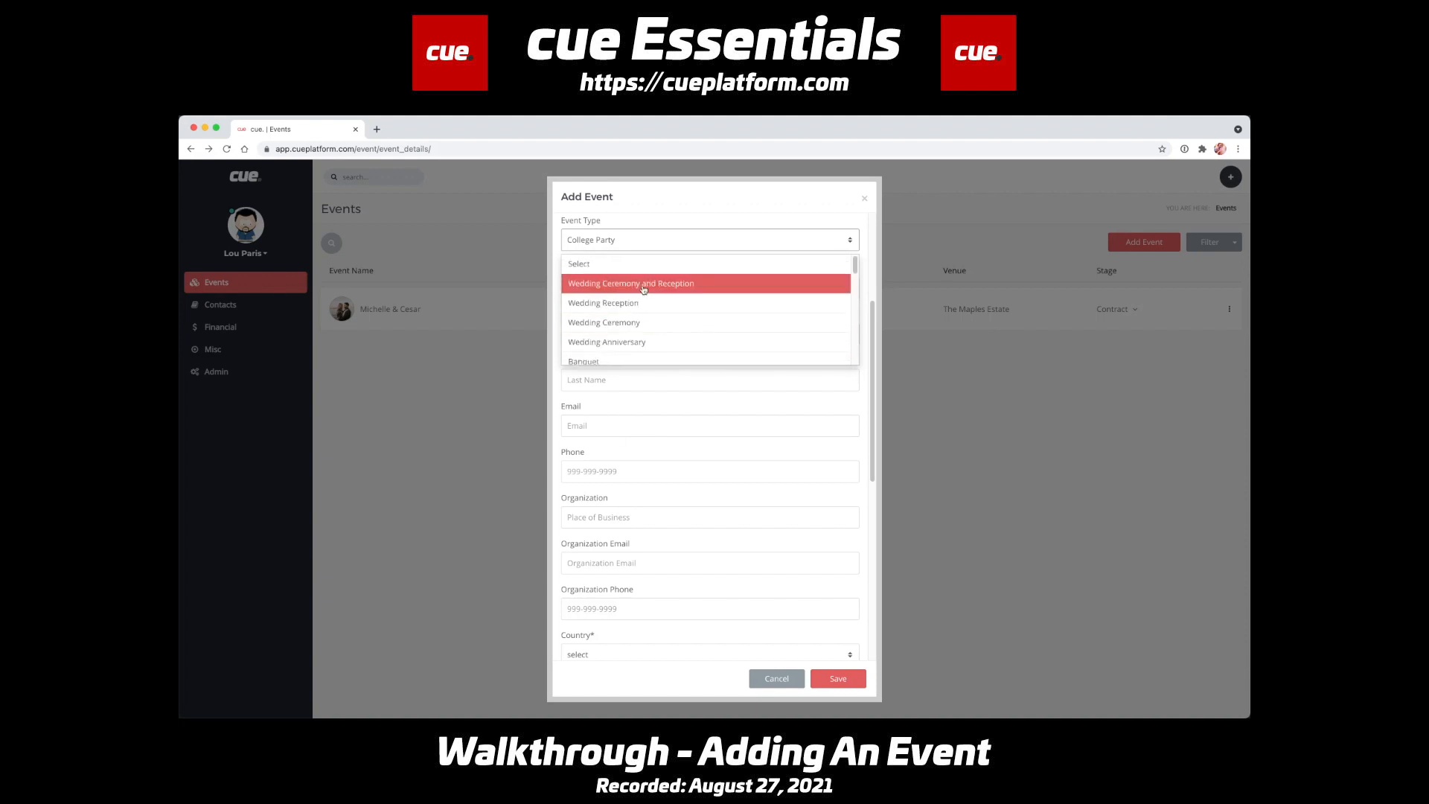
click(632, 283)
click(623, 287)
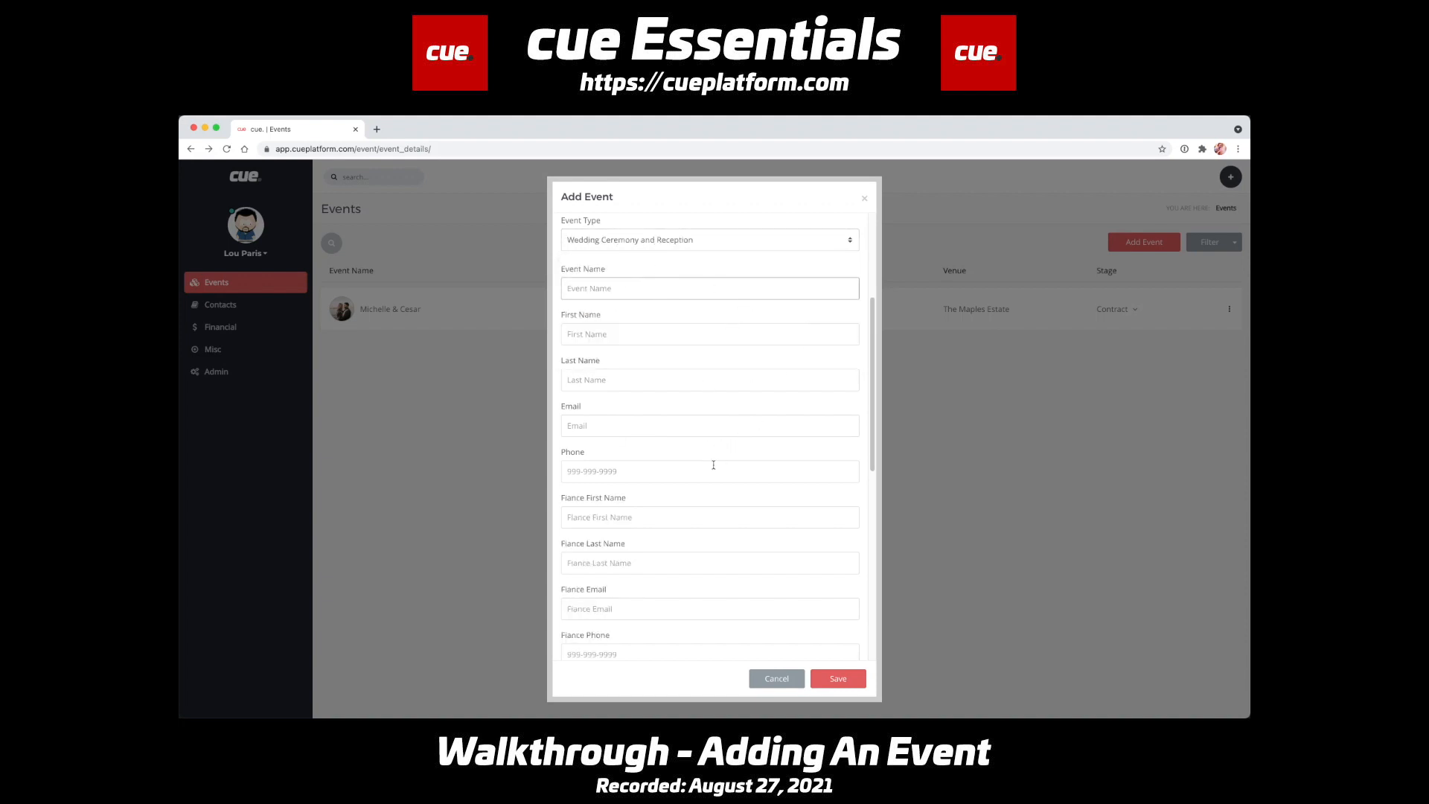
- Enter 12401 as the ZIP code in the new event's address details
scroll(703, 432, down, 5)
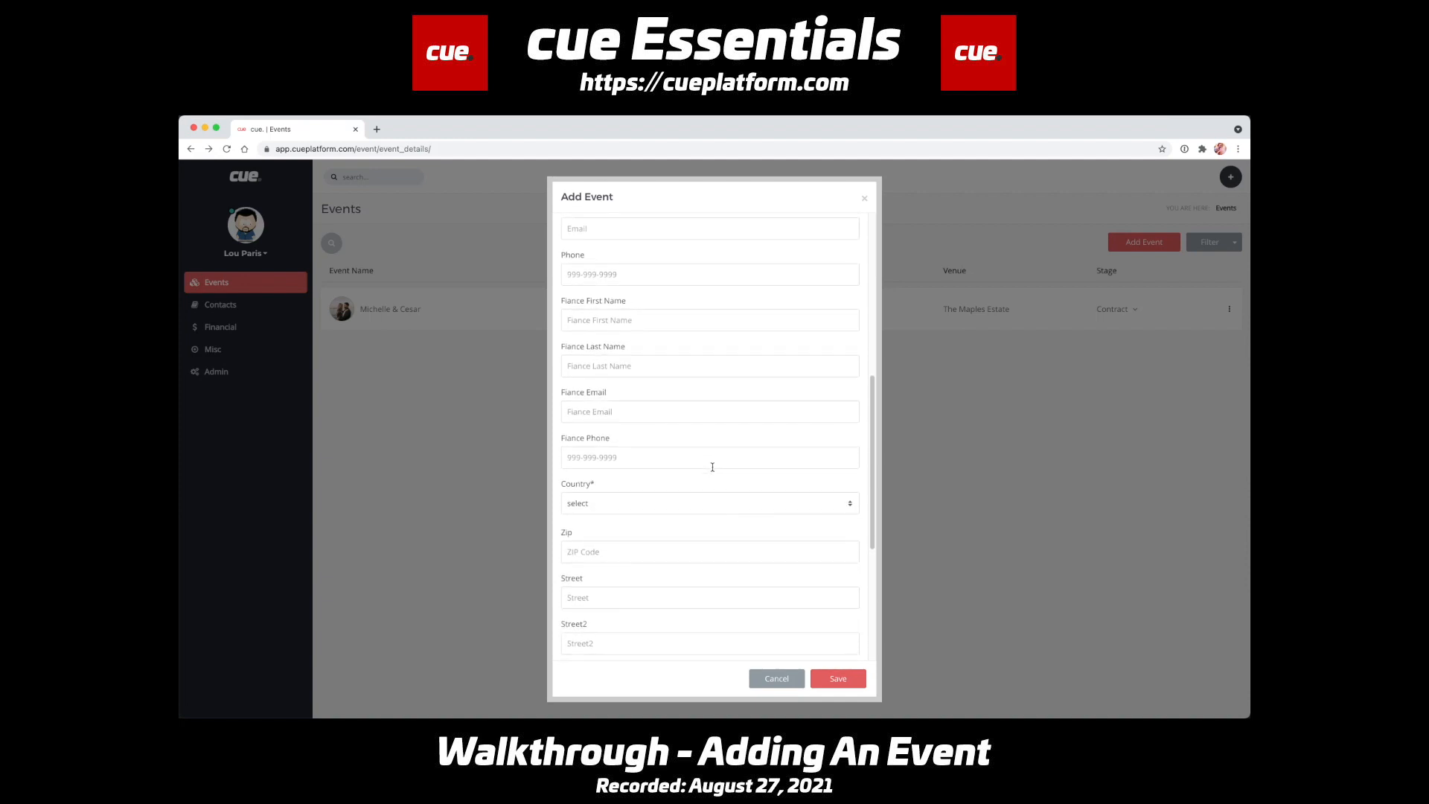
scroll(712, 466, down, 2)
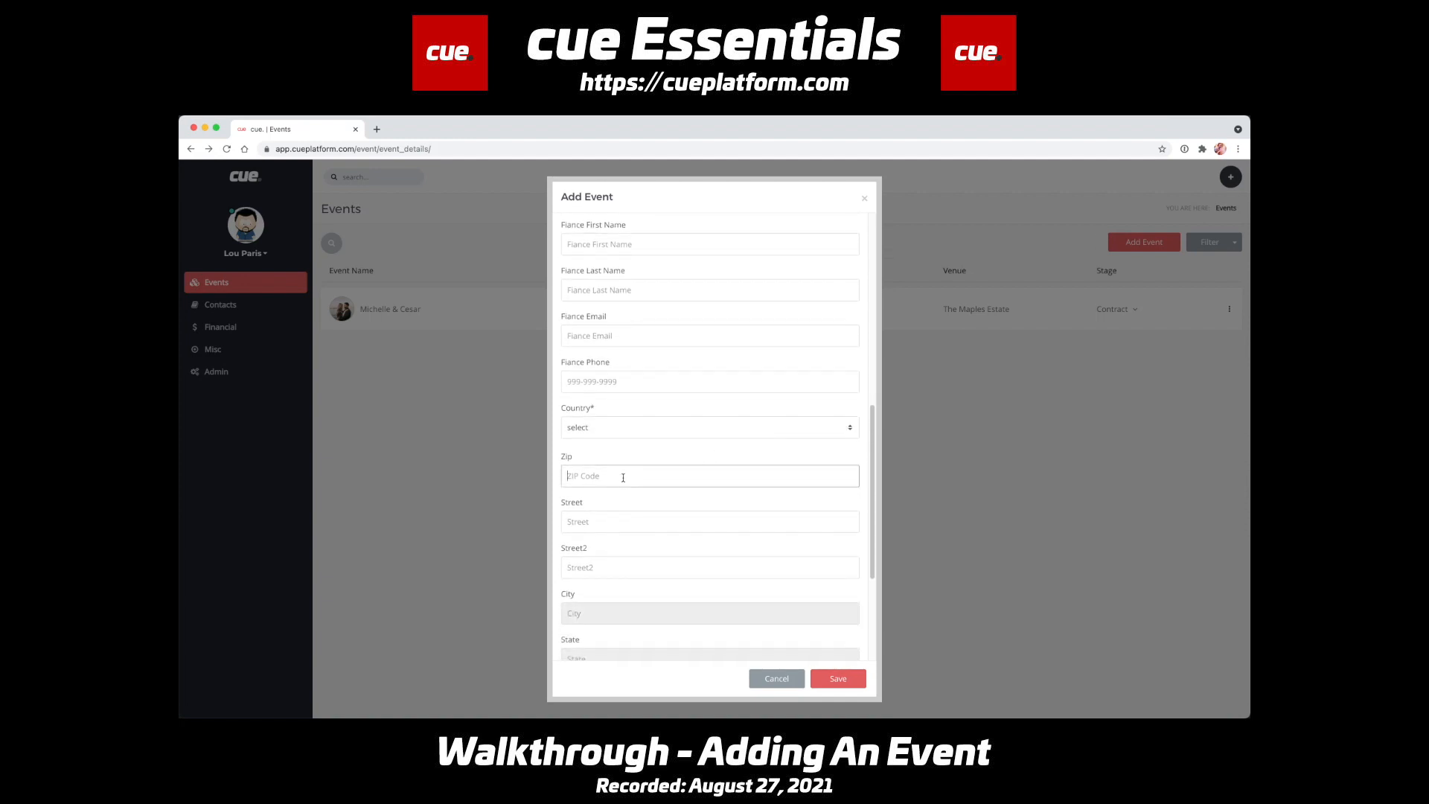
text(12401)
- Set the new event's stage to Lead
scroll(668, 556, down, 3)
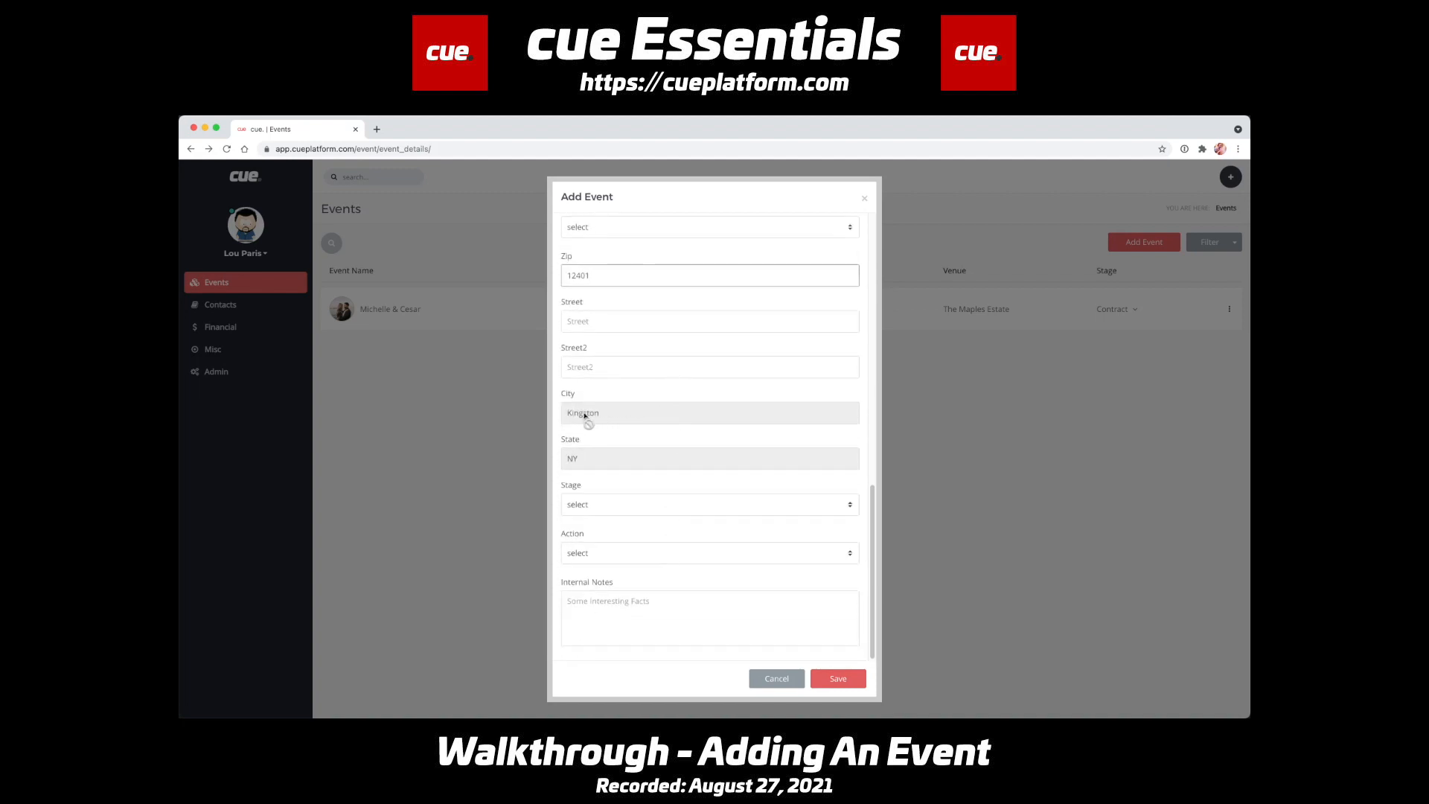
click(626, 510)
click(635, 507)
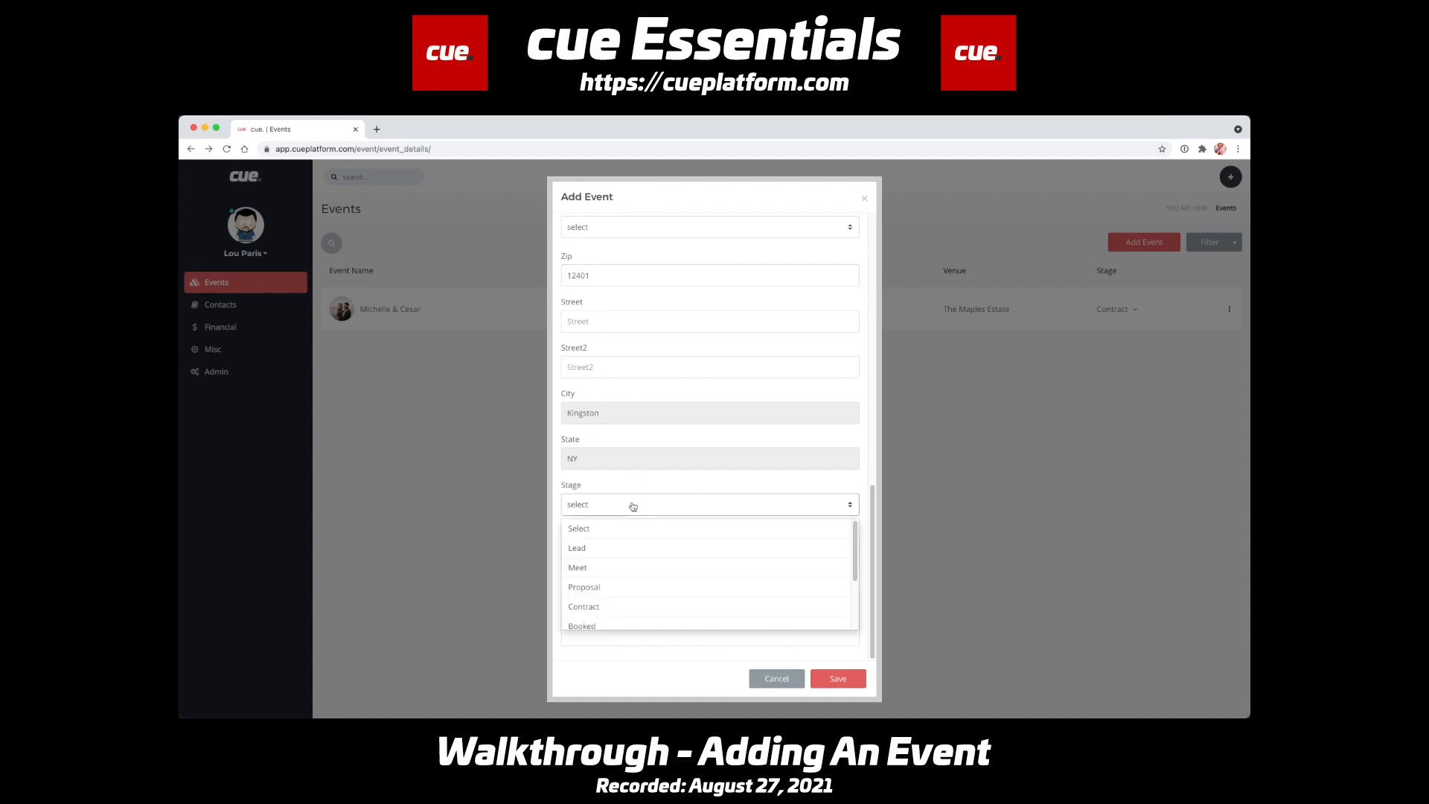
click(628, 504)
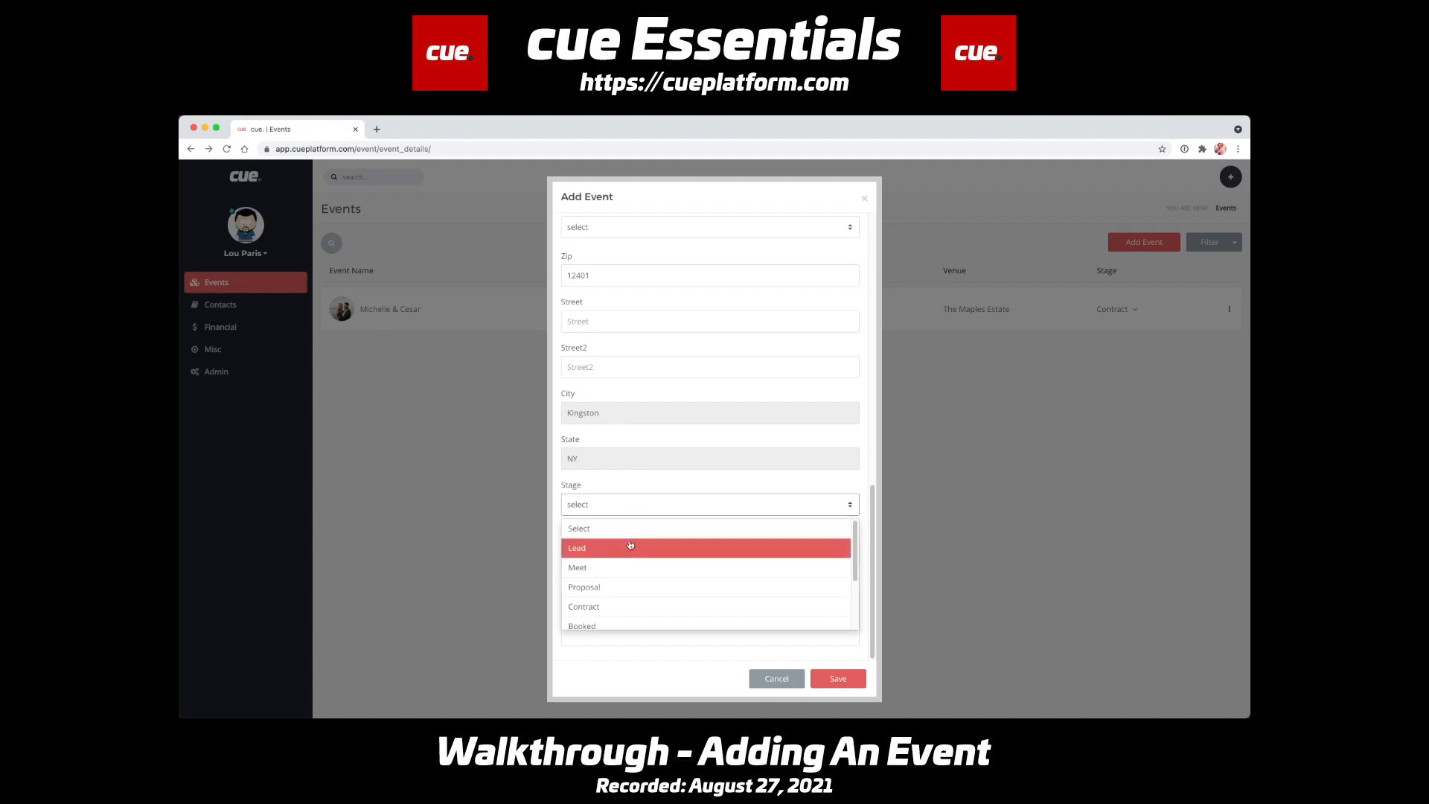
scroll(629, 545, down, 2)
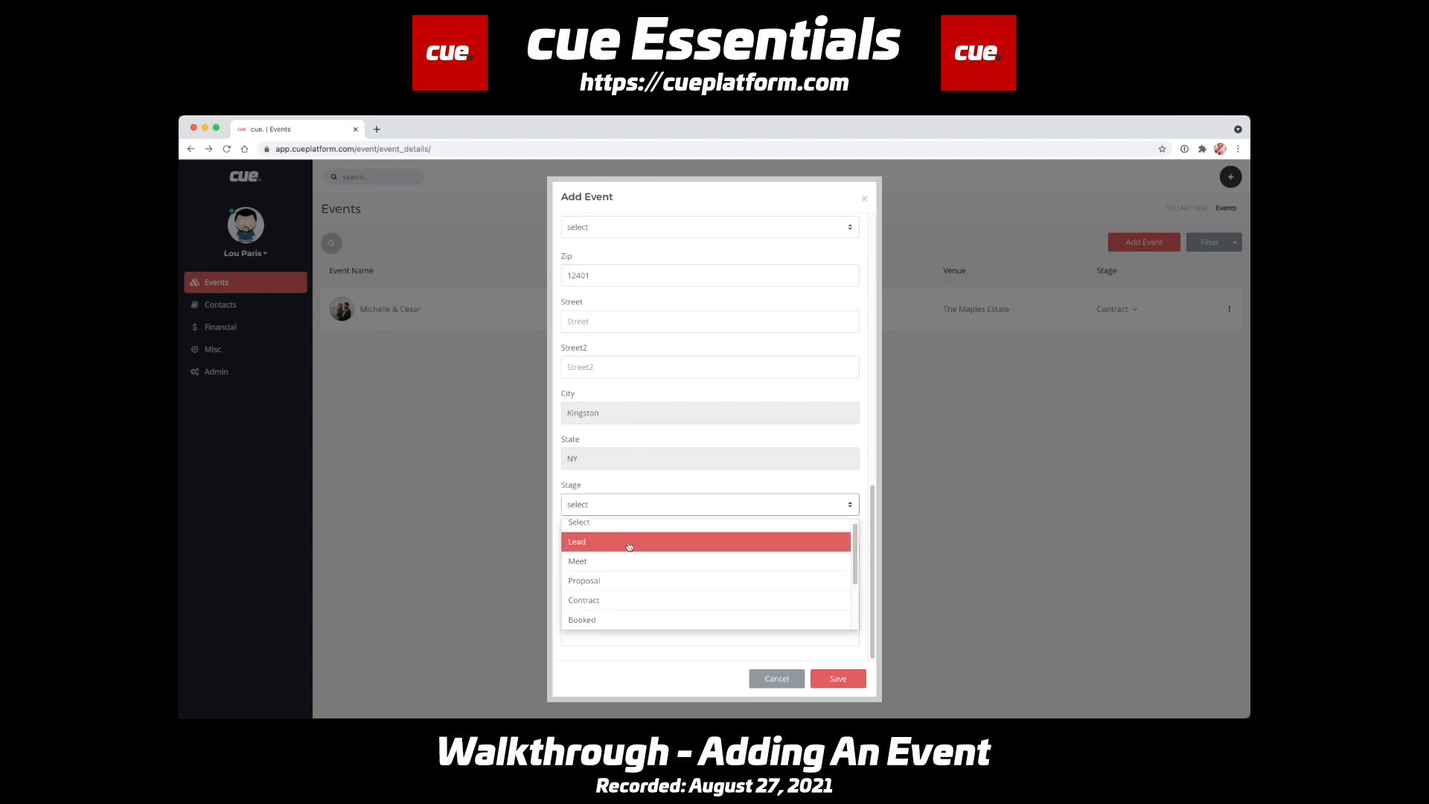
scroll(629, 546, up, 2)
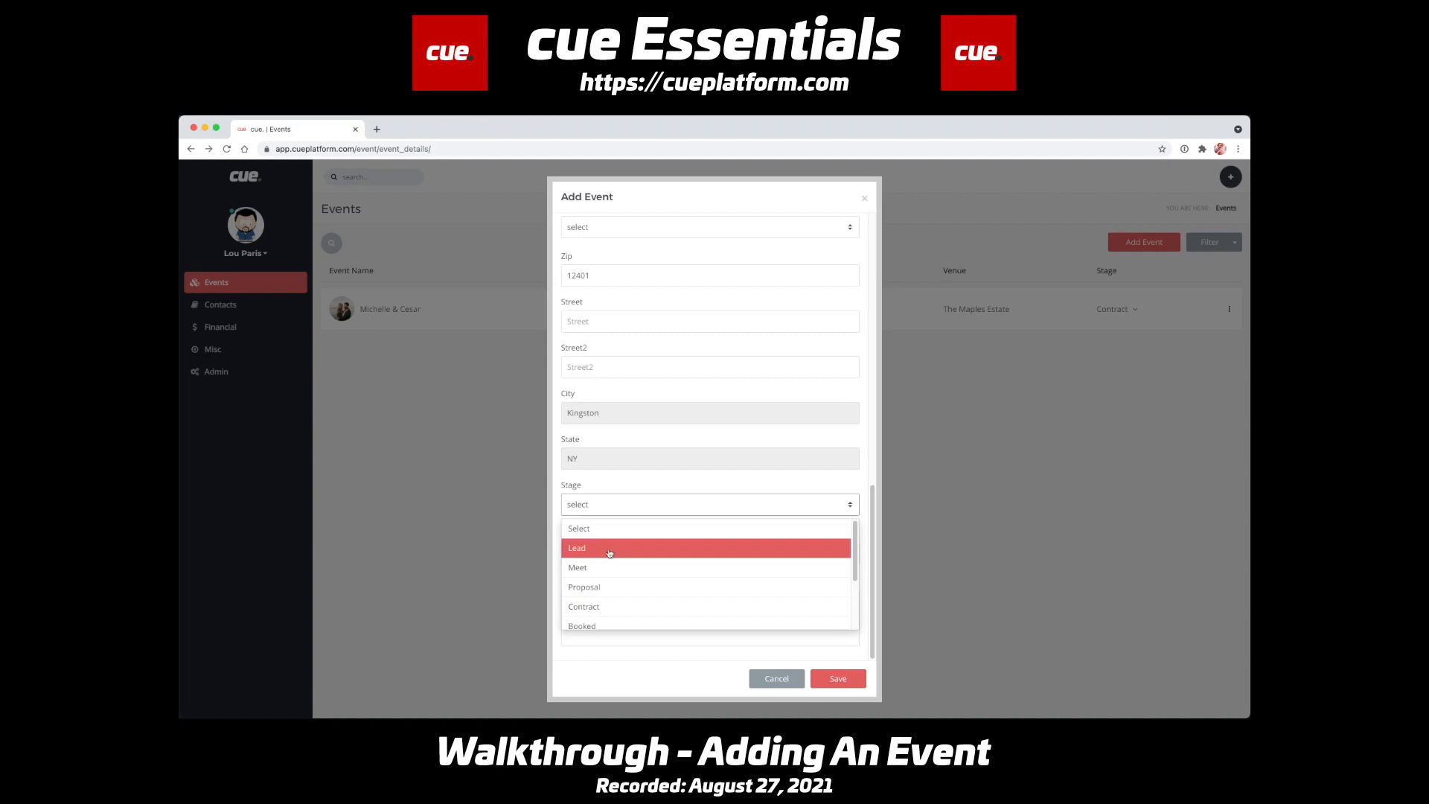
click(609, 552)
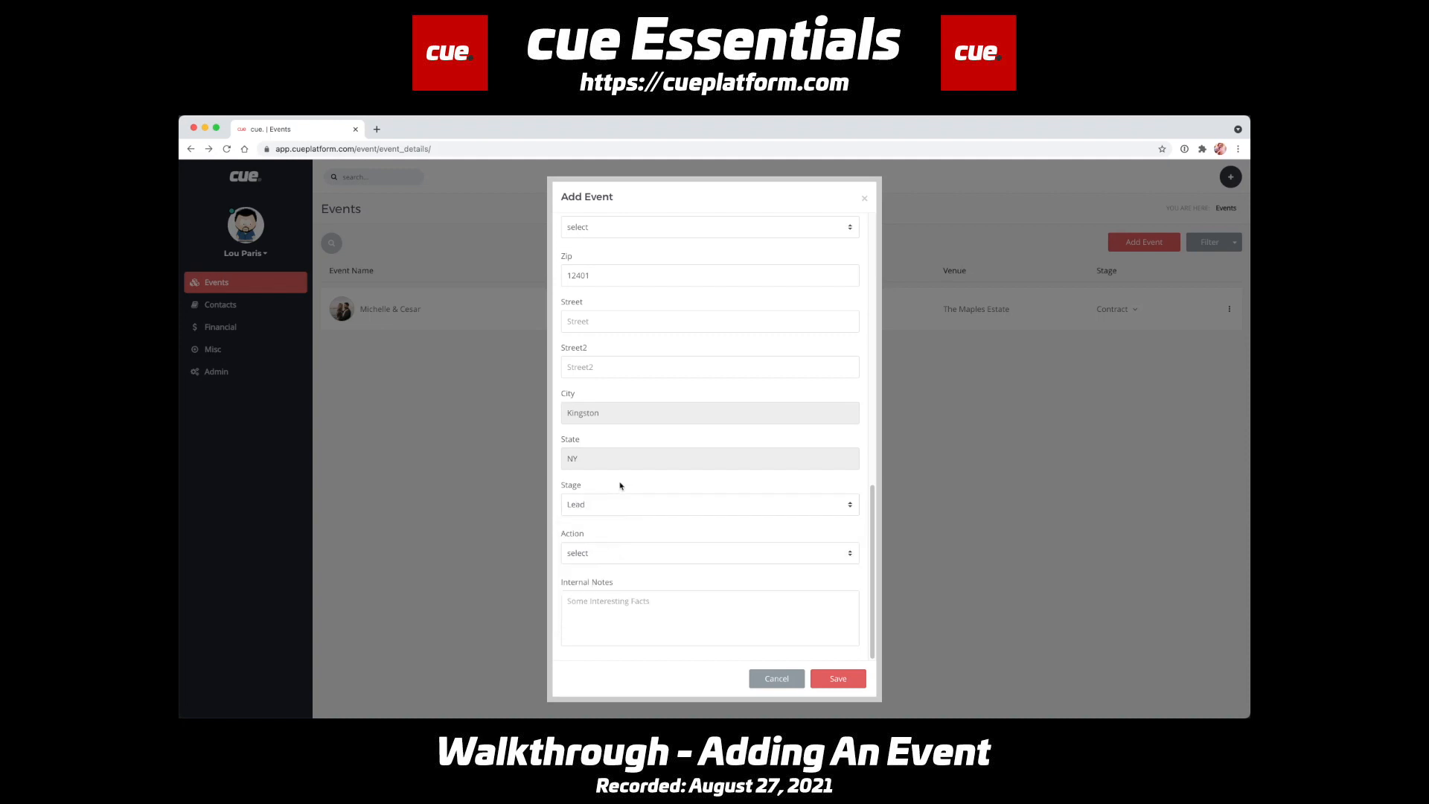
- Set the event's action to Contact Lead with the action date 08/27/2021
click(613, 552)
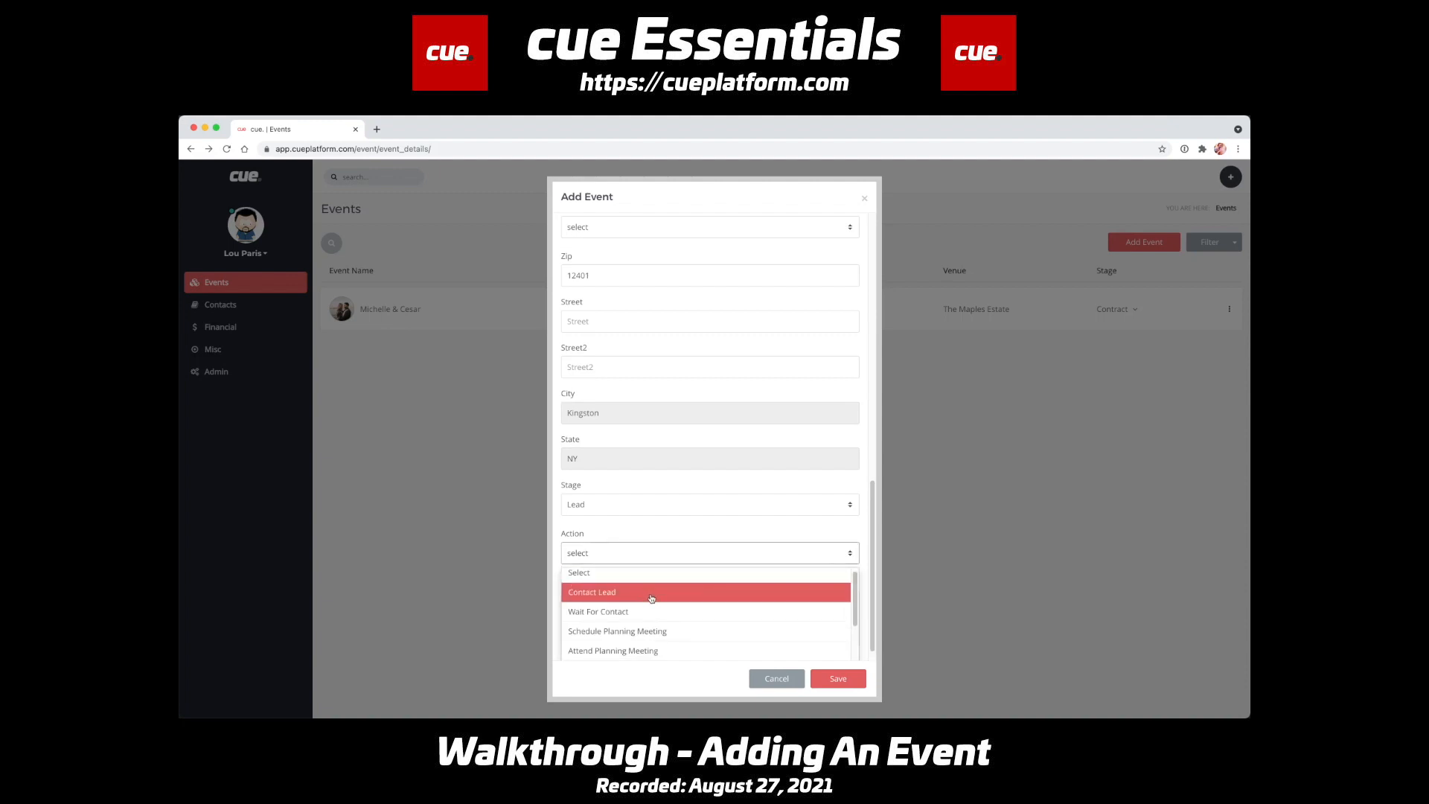
scroll(655, 609, down, 1)
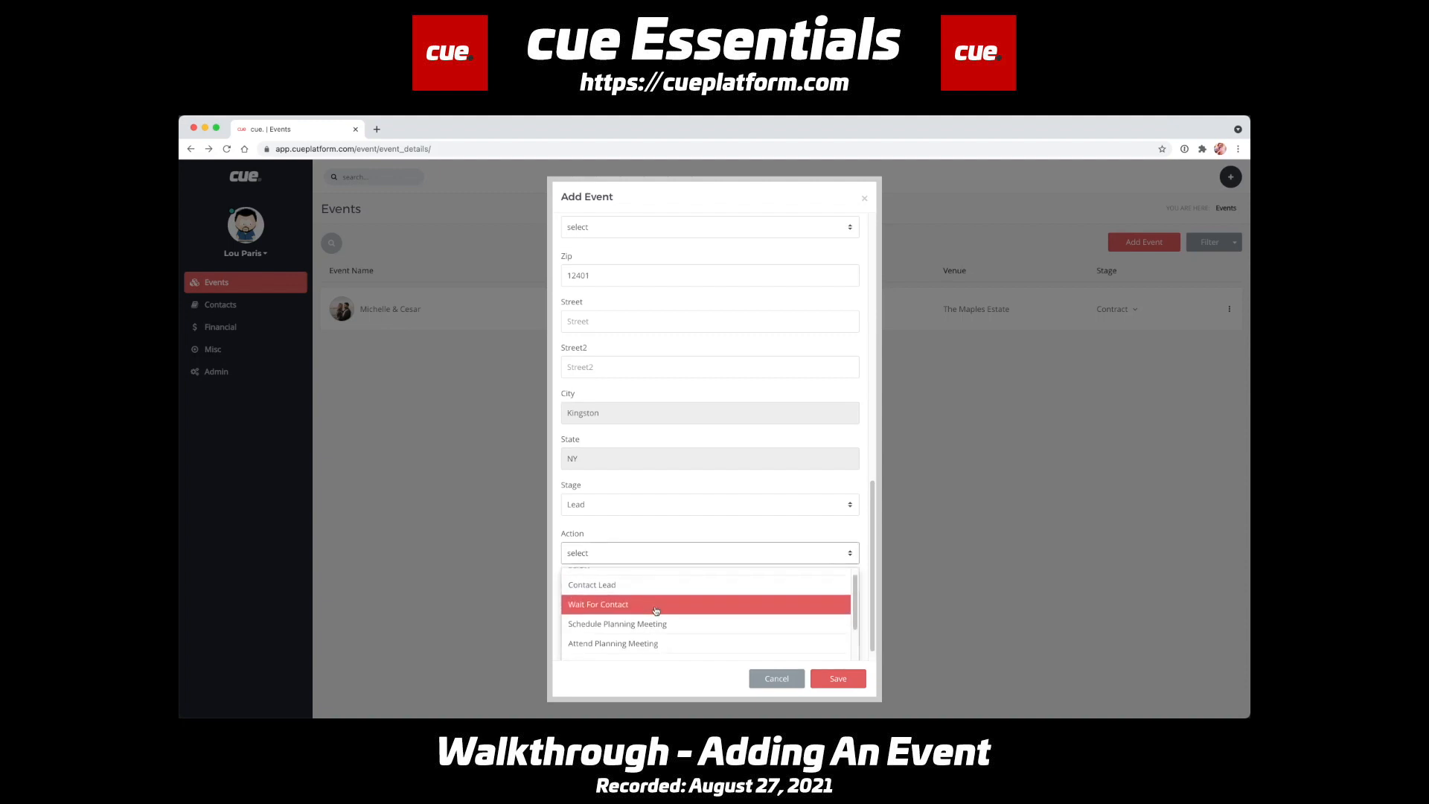
click(655, 587)
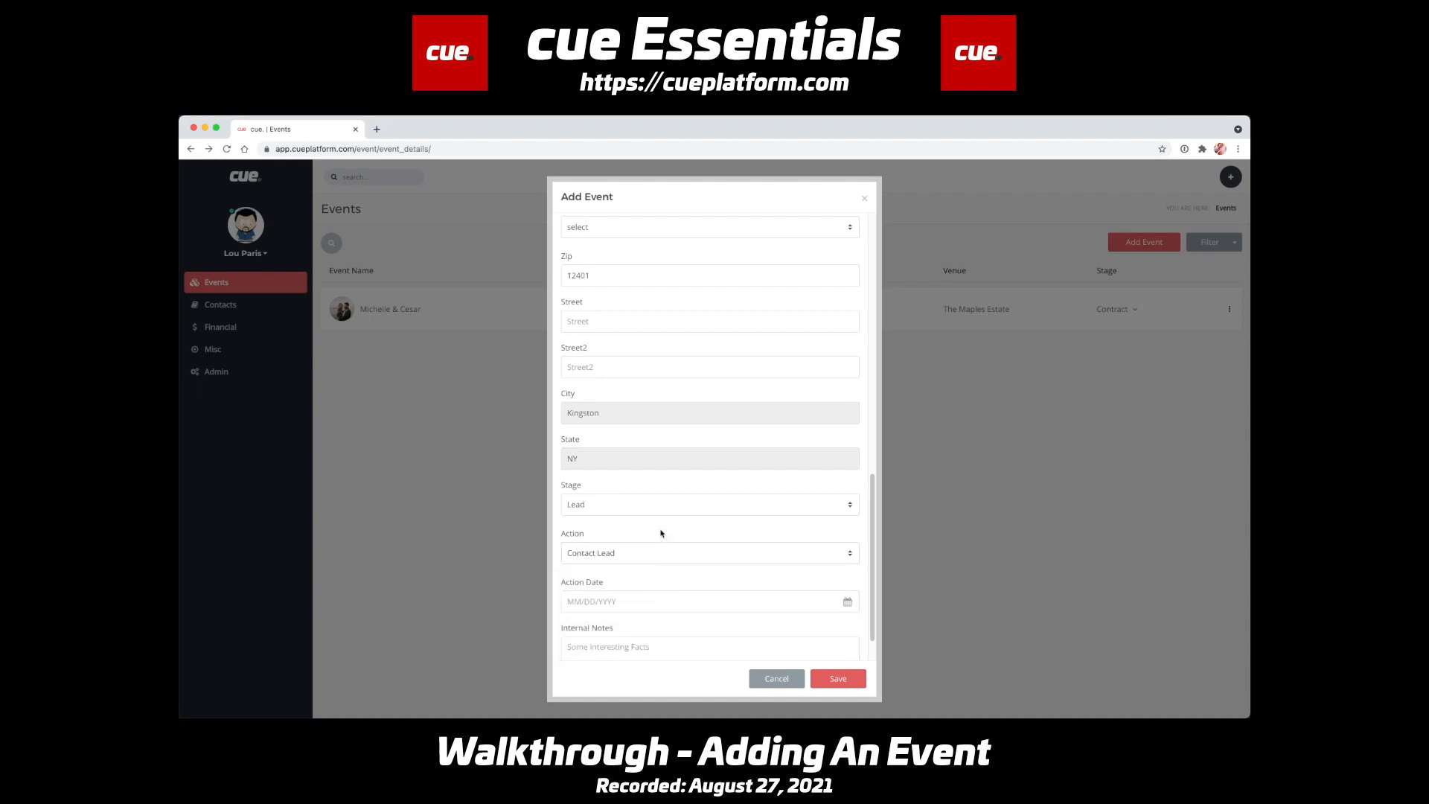
click(633, 601)
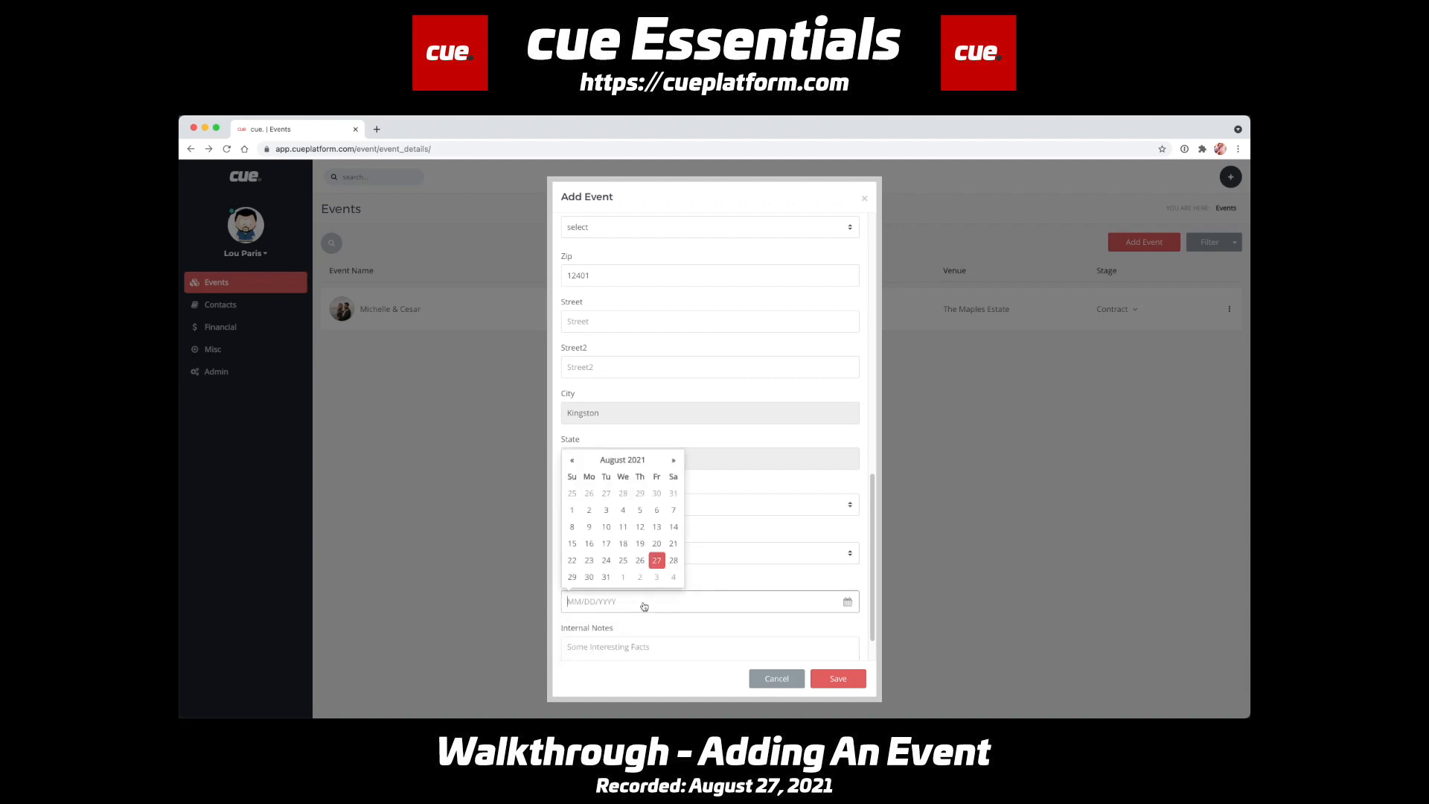
click(657, 561)
scroll(689, 600, down, 2)
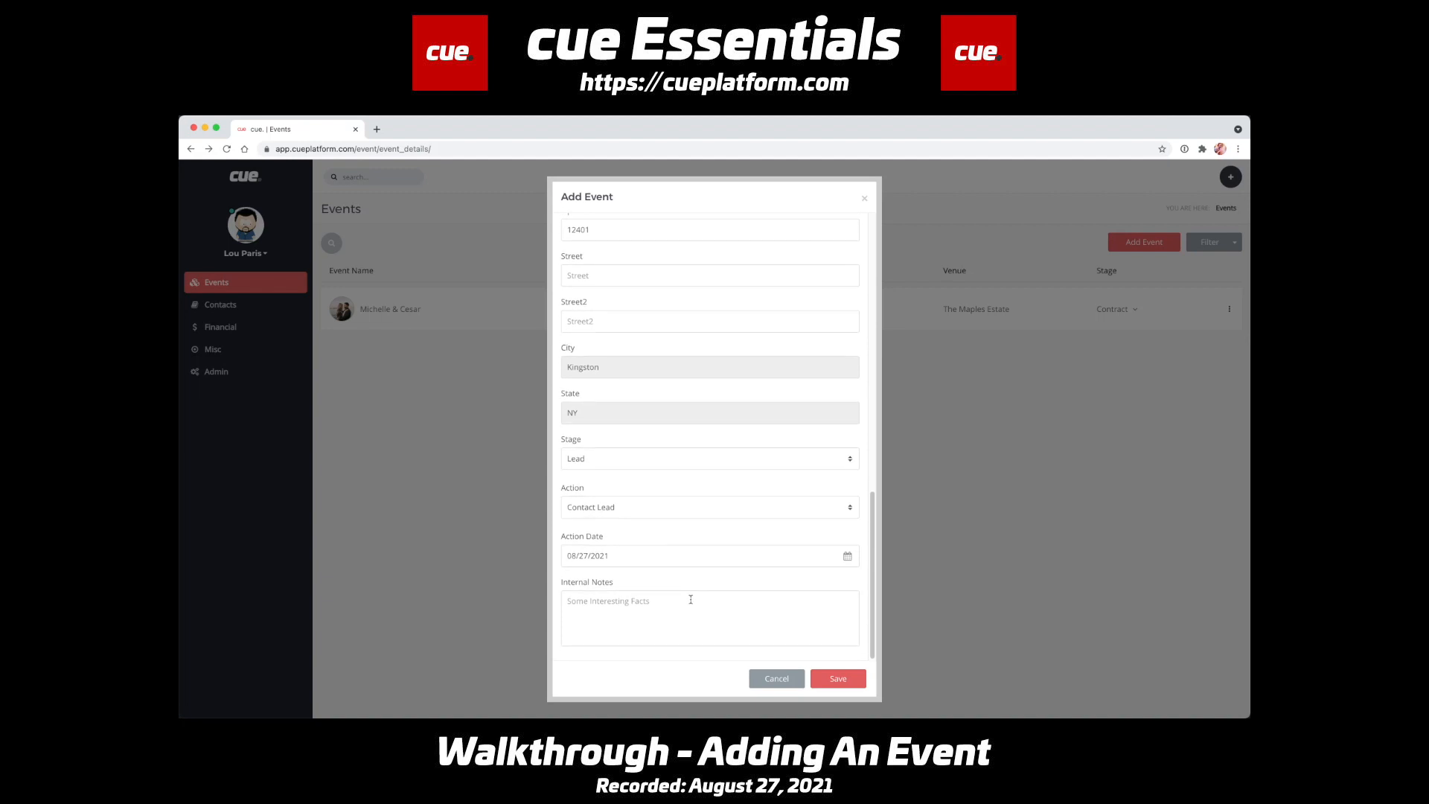
- Enter "dhdhdhhet" as the internal notes and save the new event
click(677, 606)
text(dhdhdhhet)
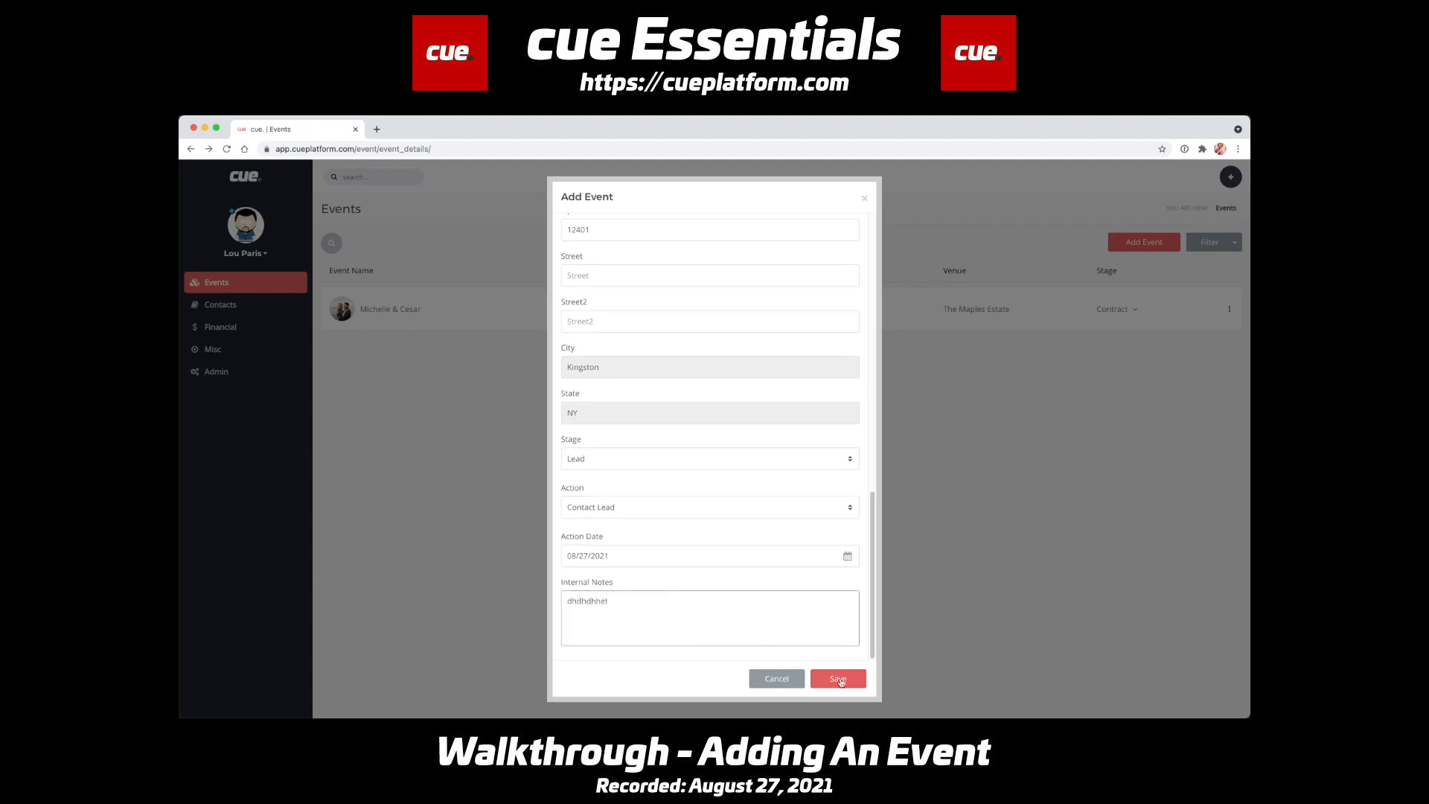
click(852, 683)
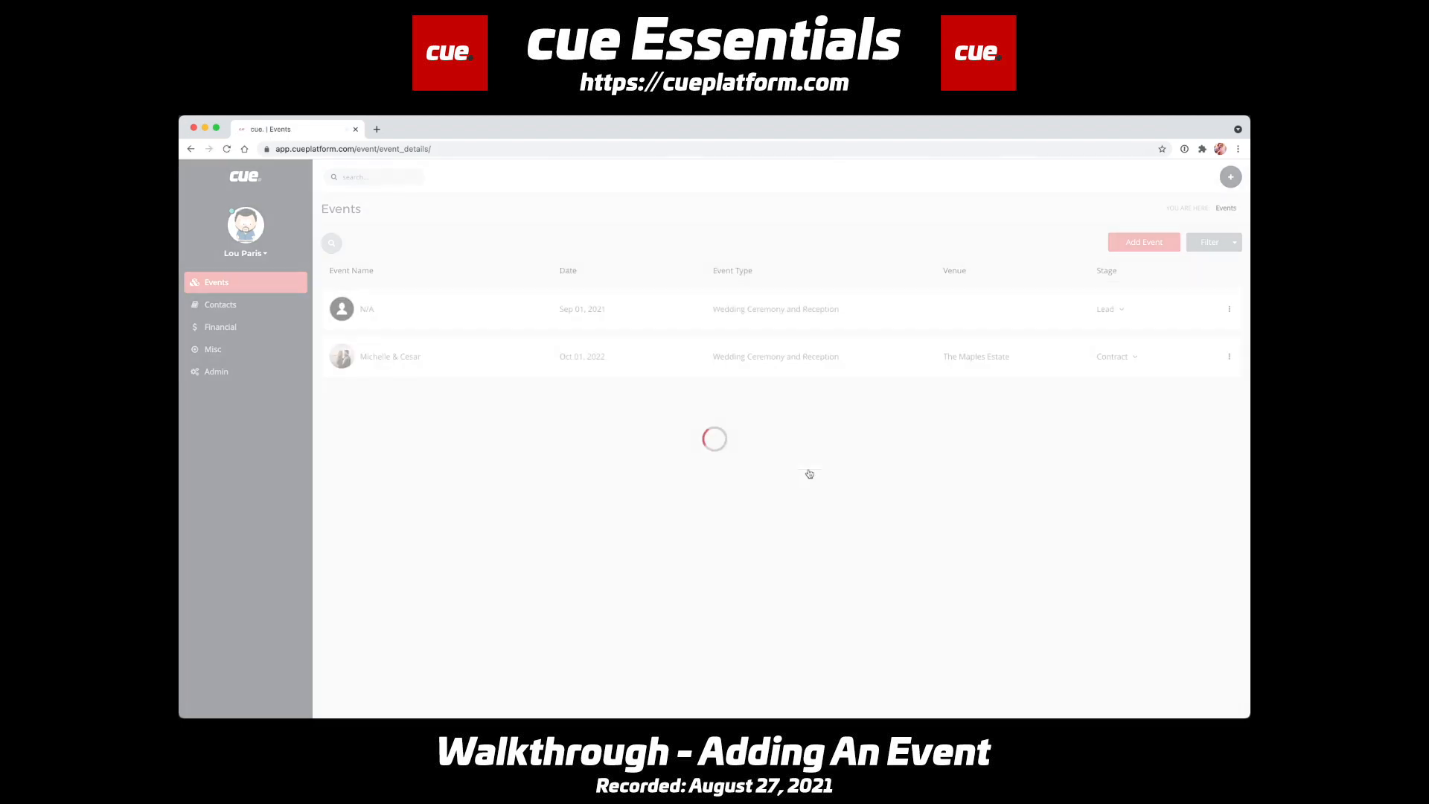